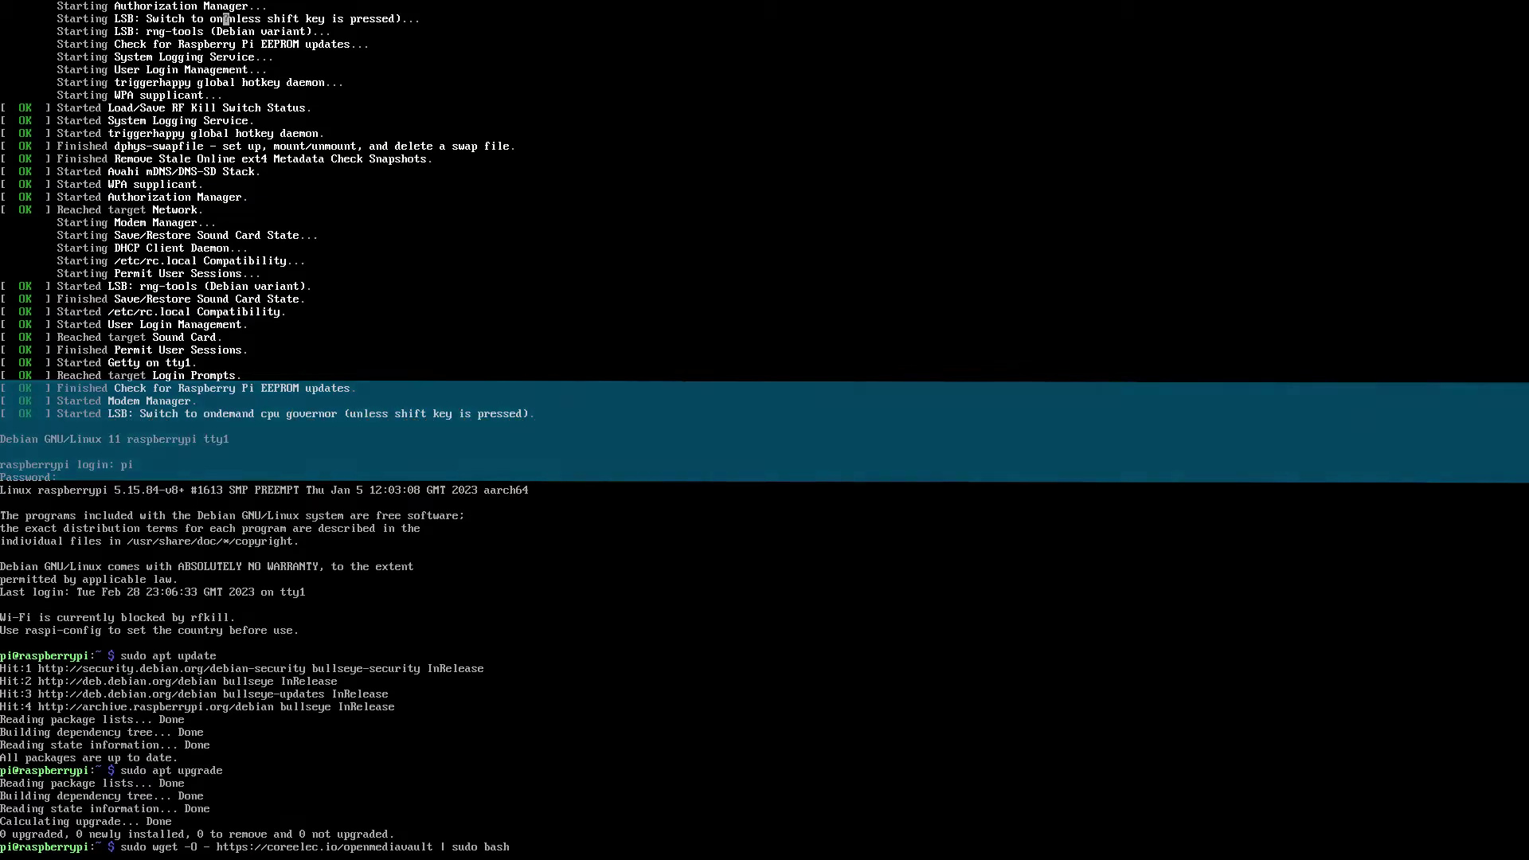
Run the wget | sudo bash openmediavault installer in the Raspberry Pi terminal.
key("Return")
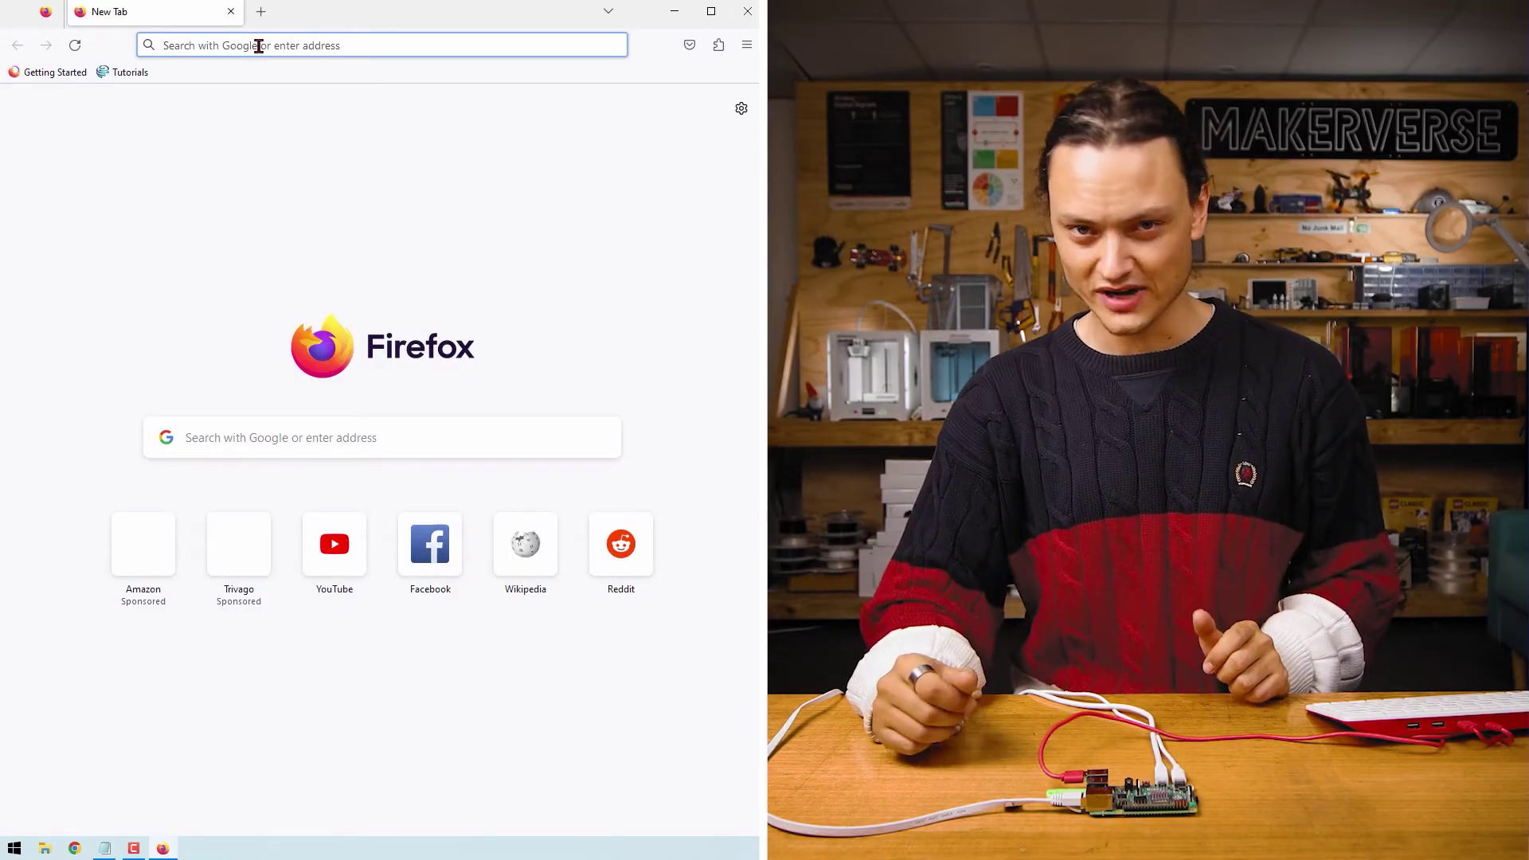
Load the openmediavault web interface at 192.168.1.45 in Firefox.
left_click(259, 46)
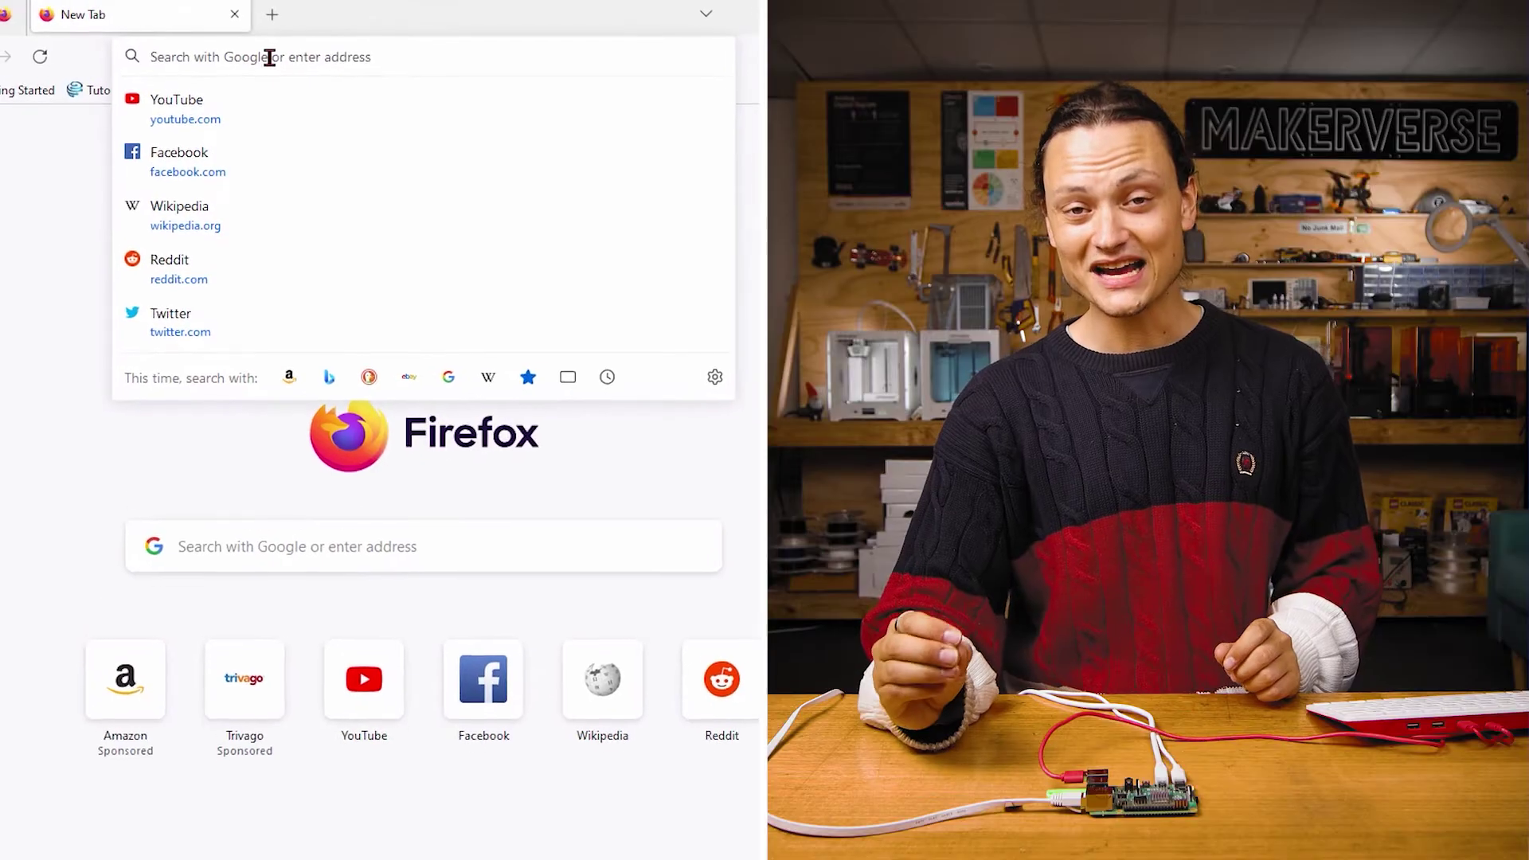
type("192.1")
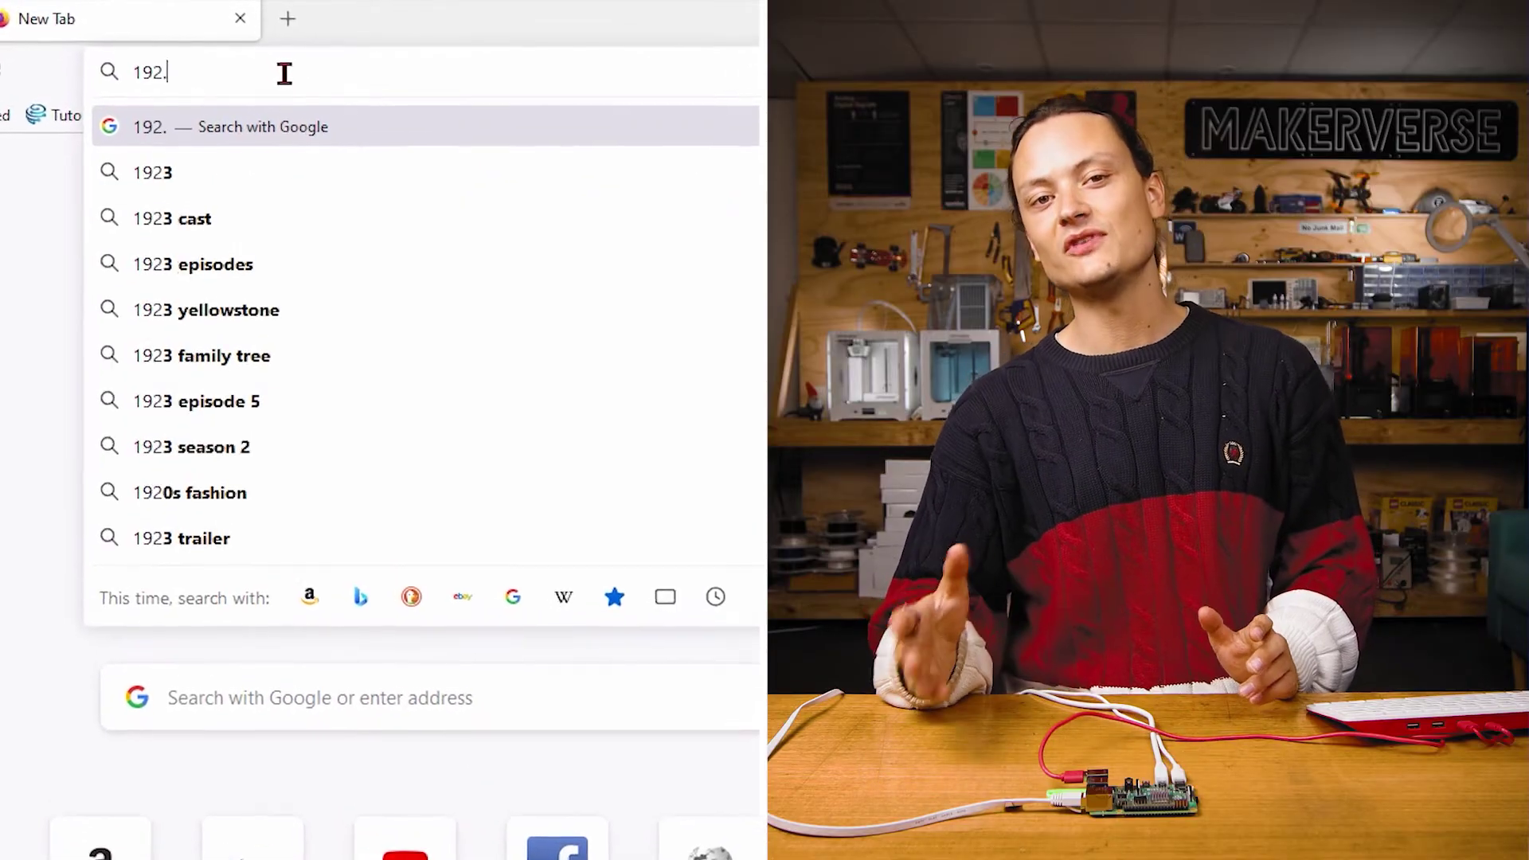
type("68.1.45")
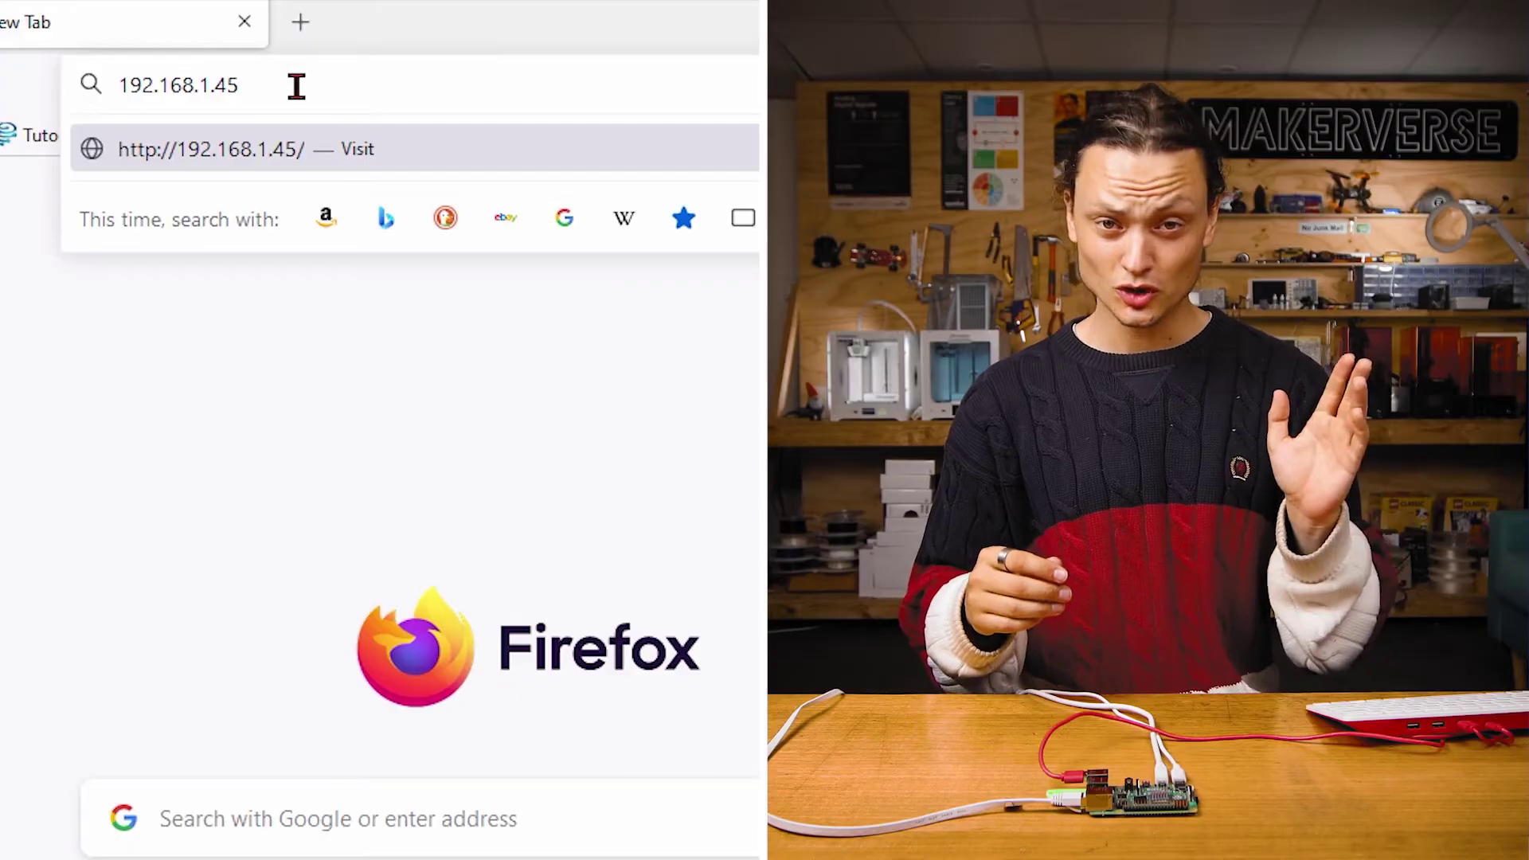
key("Return")
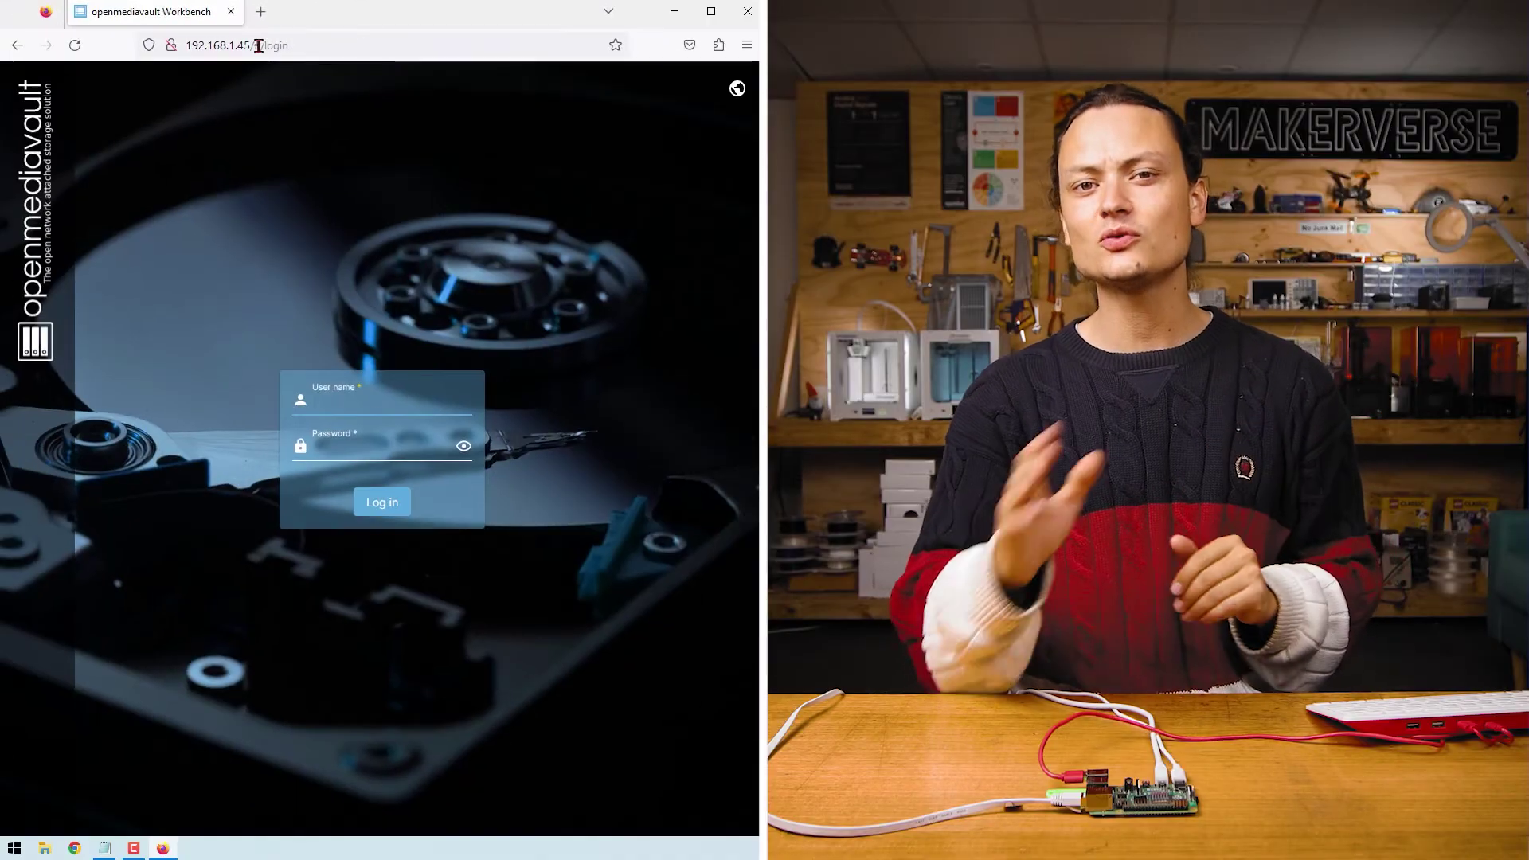
Sign in with the admin username and password to reach the Dashboard.
type("admin")
key("Tab")
type("o")
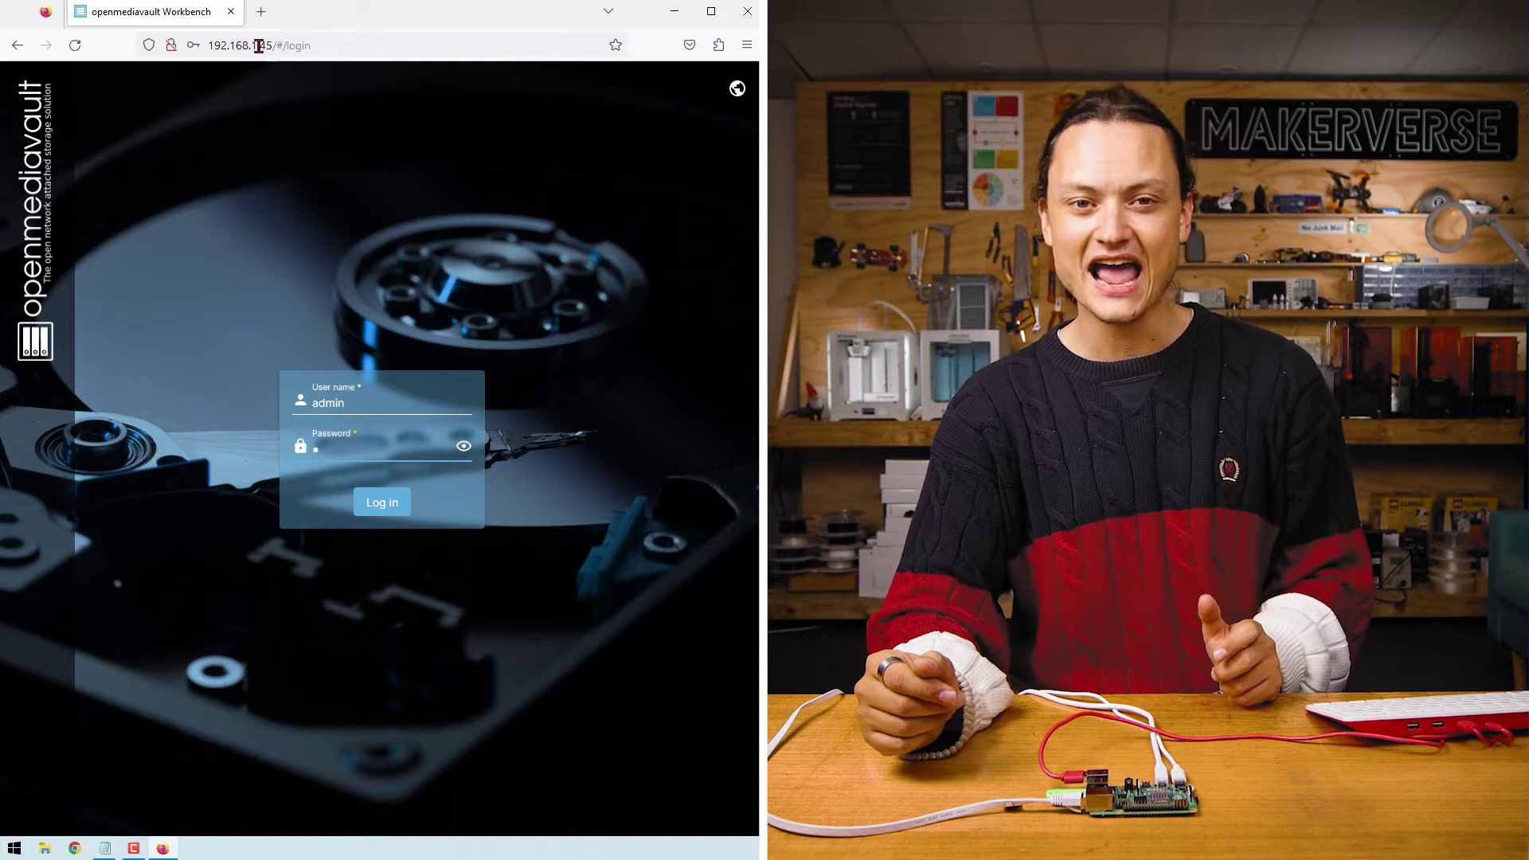
type("penmediava")
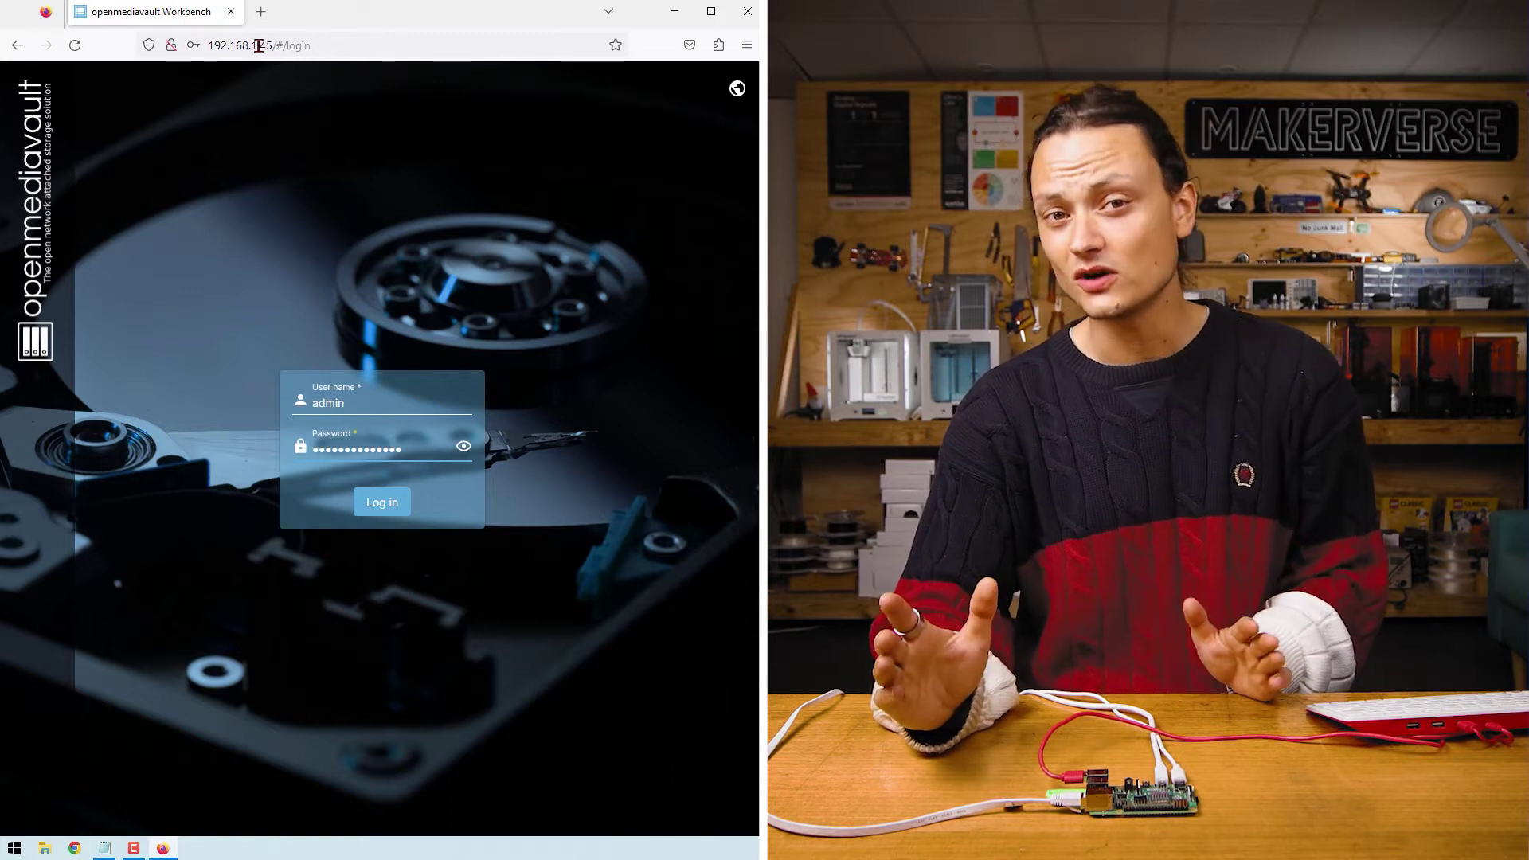
type("ult")
key("ctrl+plus")
key("ctrl+plus")
key("ctrl+plus")
key("ctrl+plus")
key("ctrl+plus")
key("ctrl+plus")
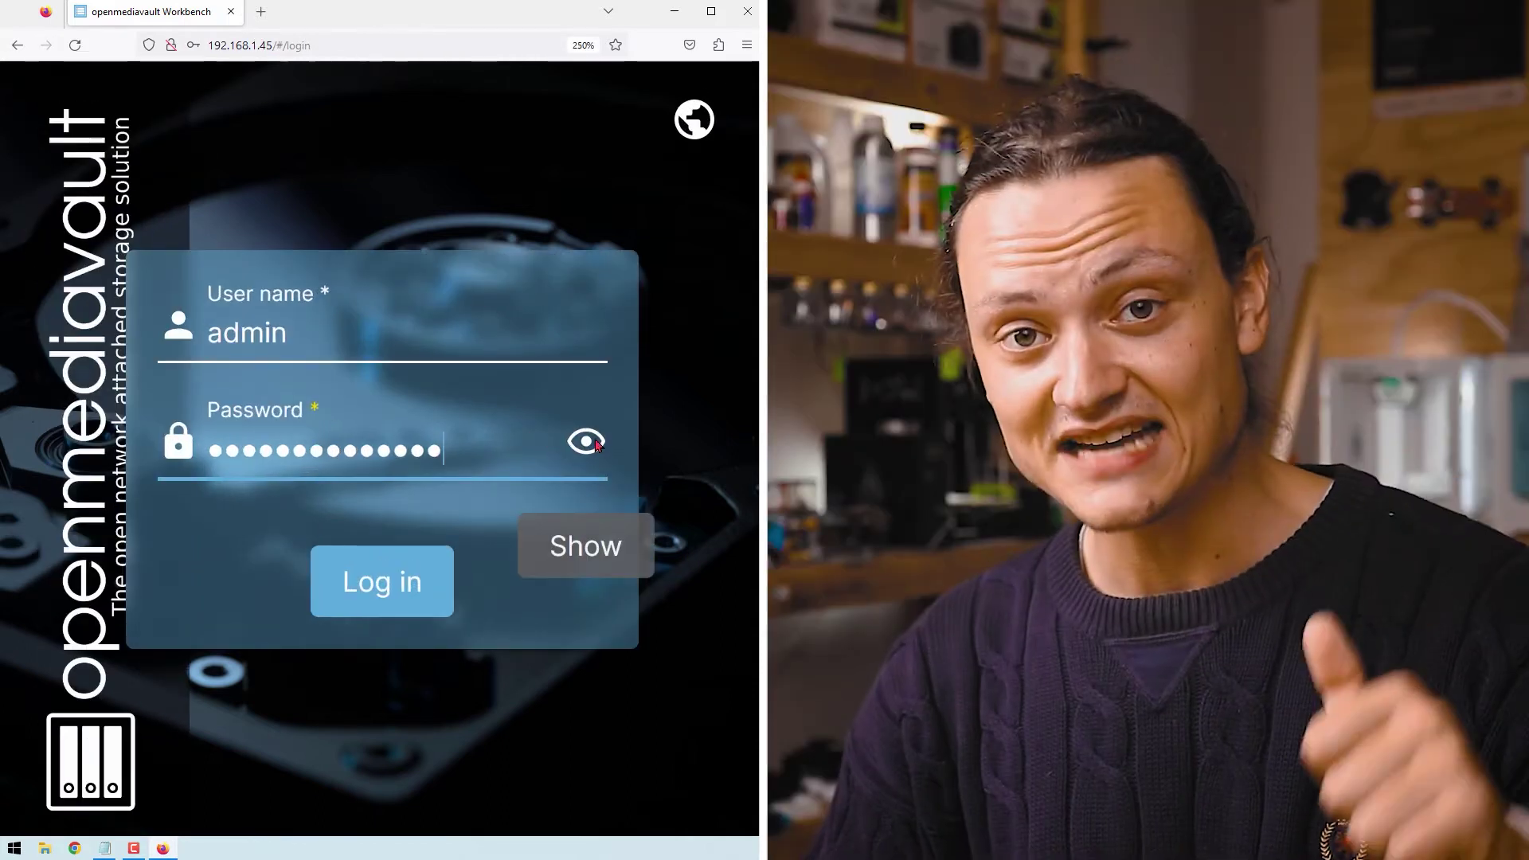
left_click(585, 441)
key("ctrl+minus")
key("ctrl+minus")
key("ctrl+minus")
key("ctrl+minus")
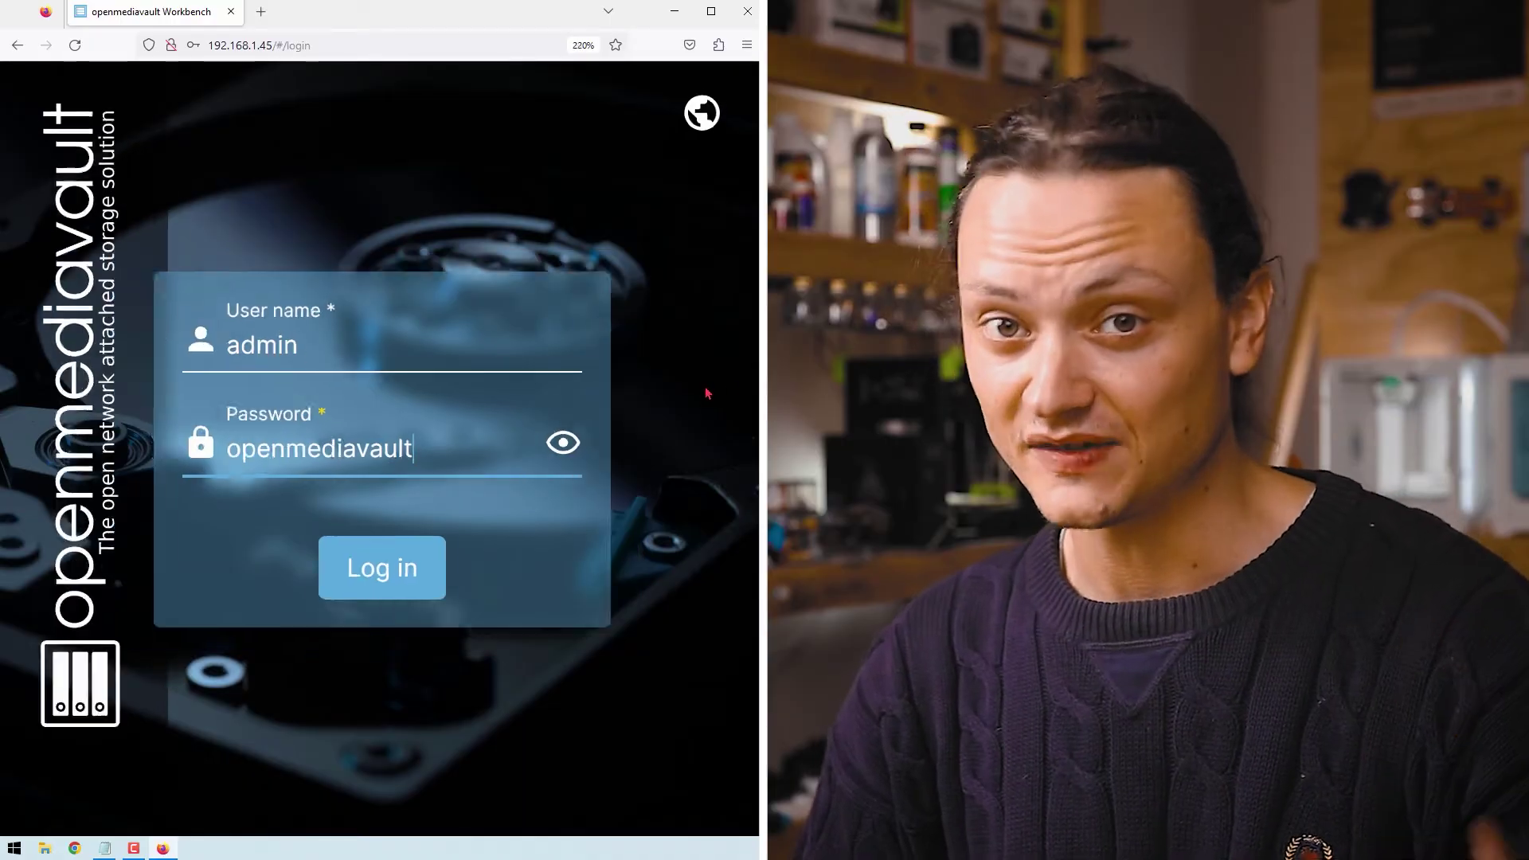
left_click(396, 523)
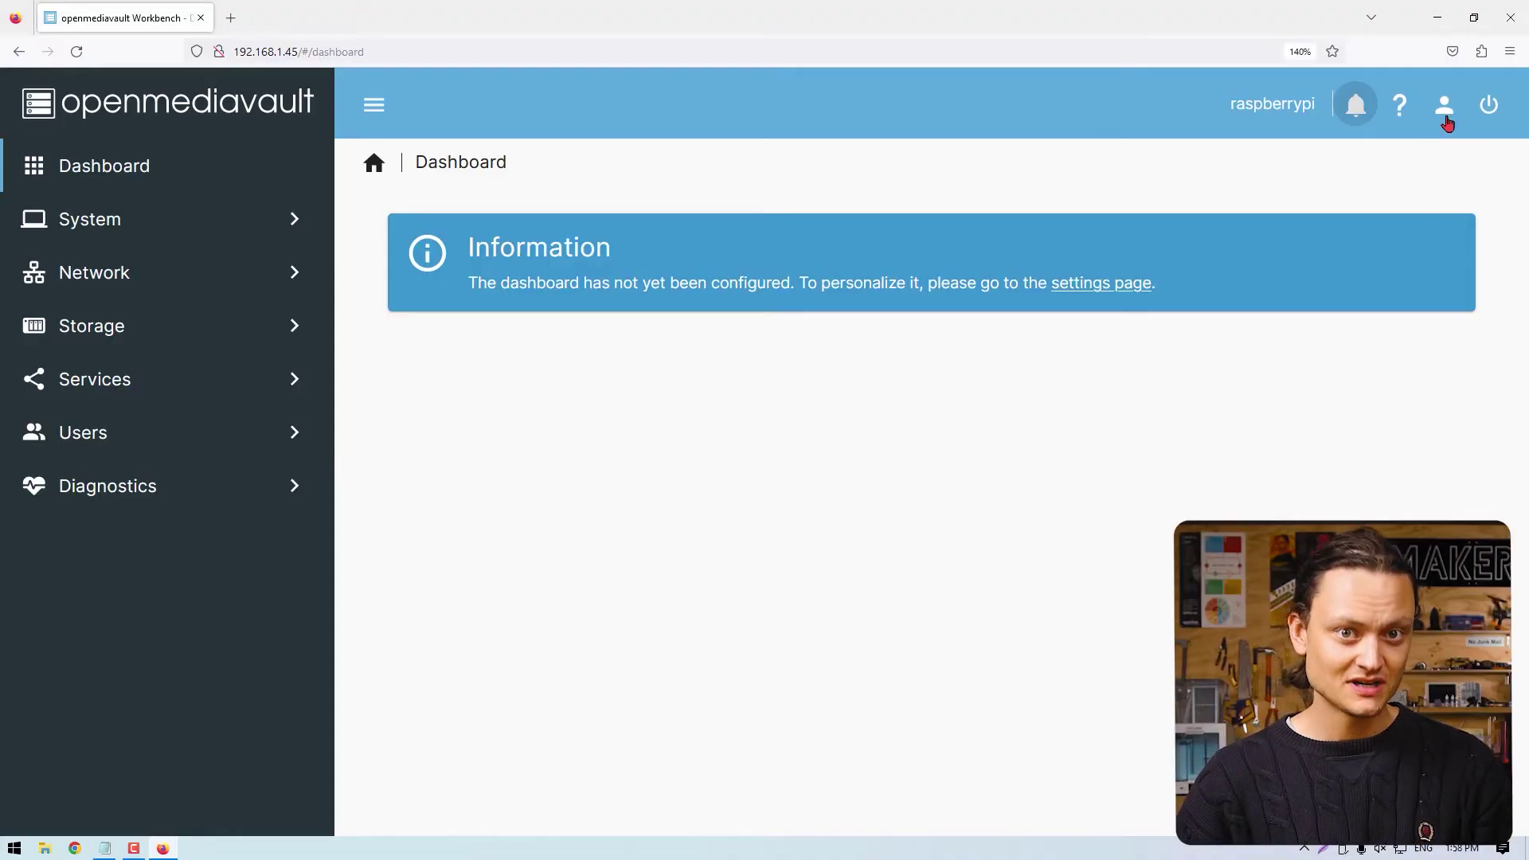
Enter and confirm a new admin password in Change Password, save it, and decline Firefox's save prompt.
left_click(1444, 111)
left_click(1389, 232)
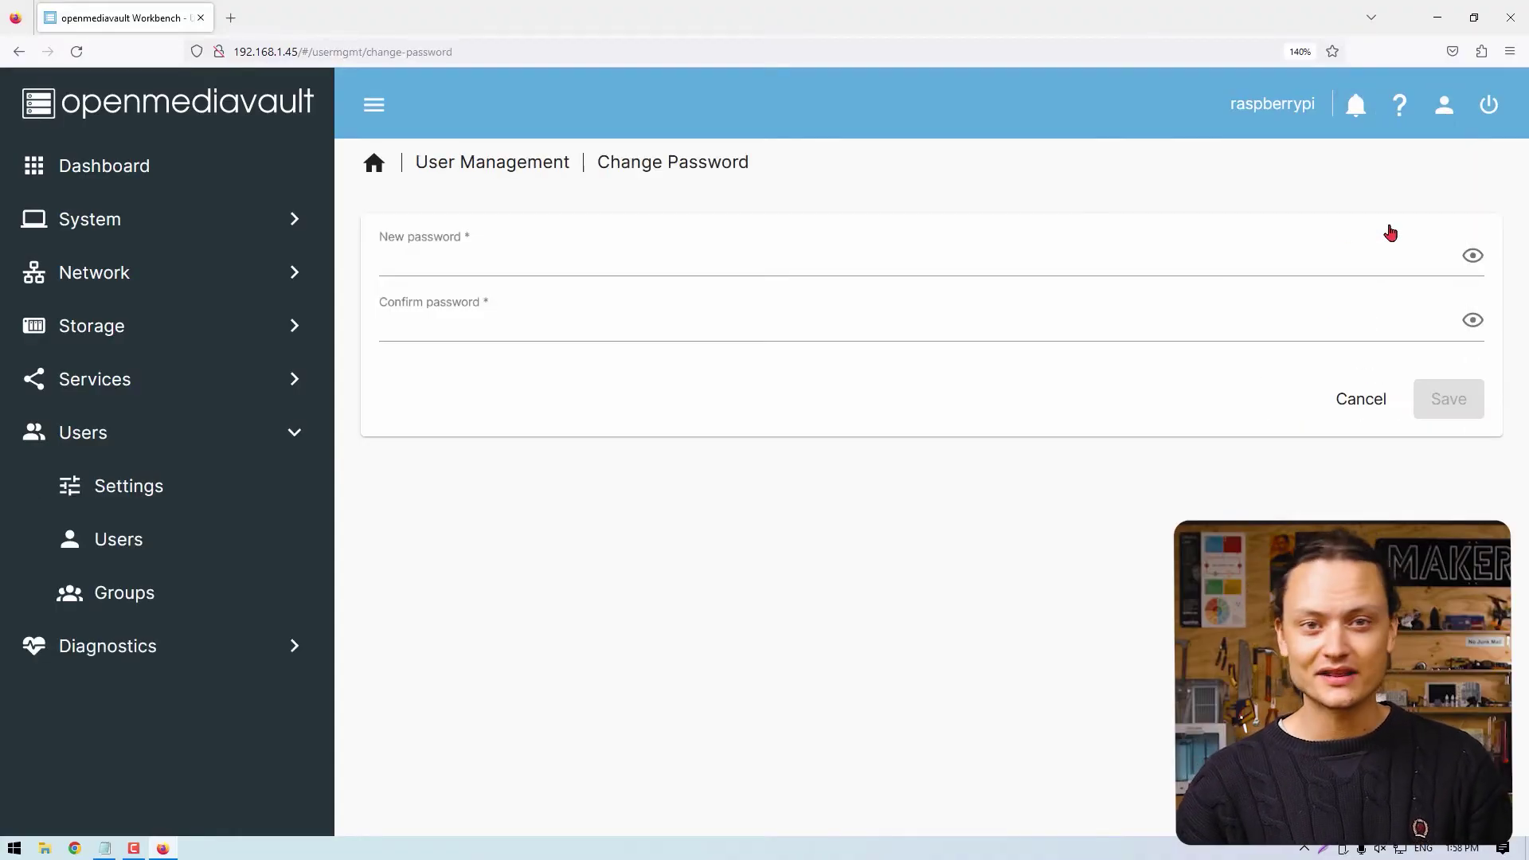
left_click(750, 258)
type("p")
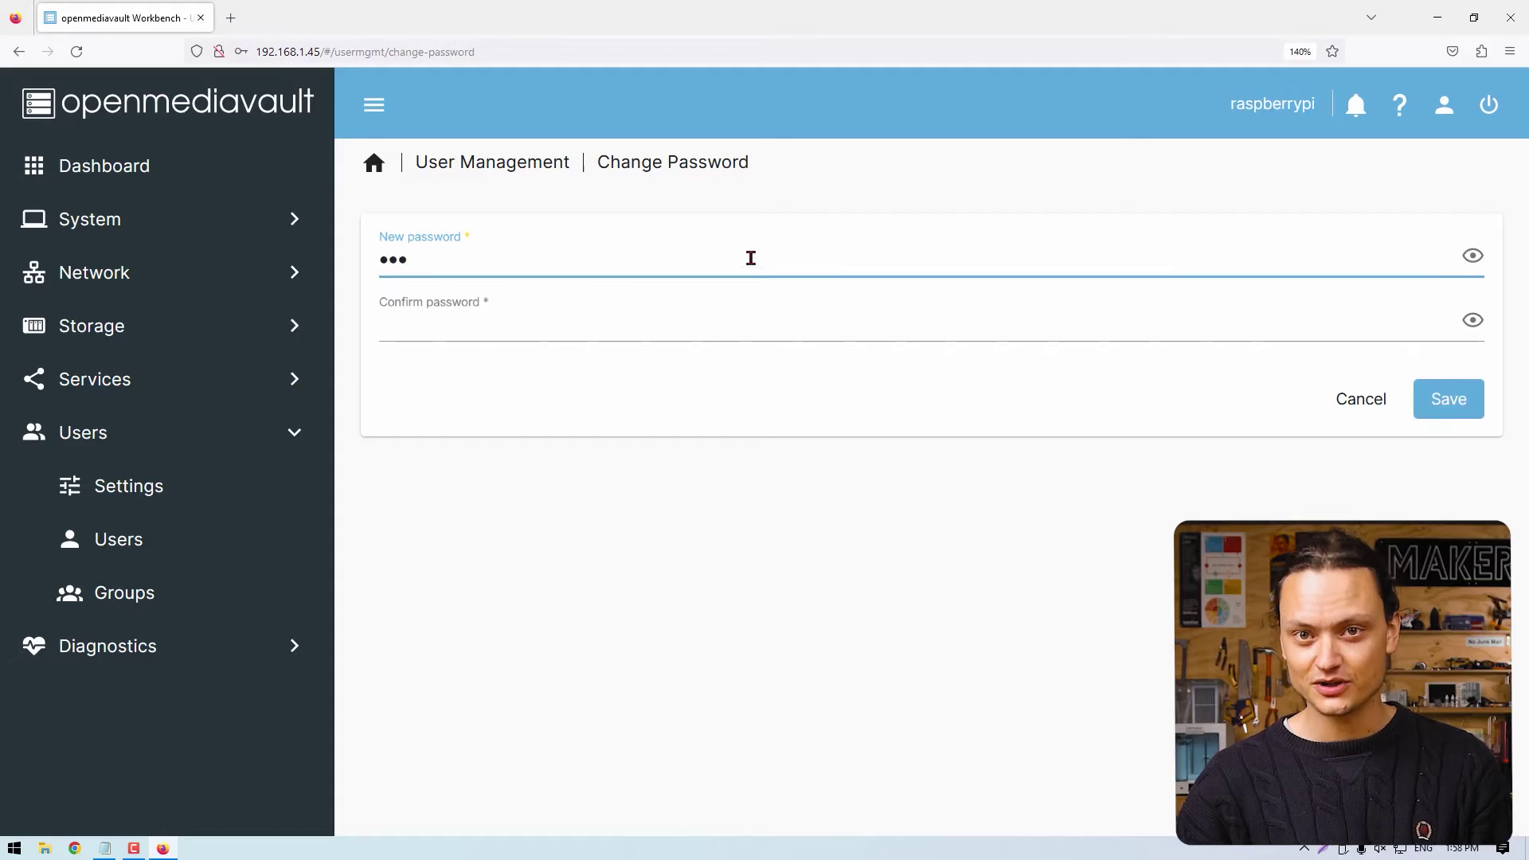
type("aspberry")
key("Tab")
type("rasp")
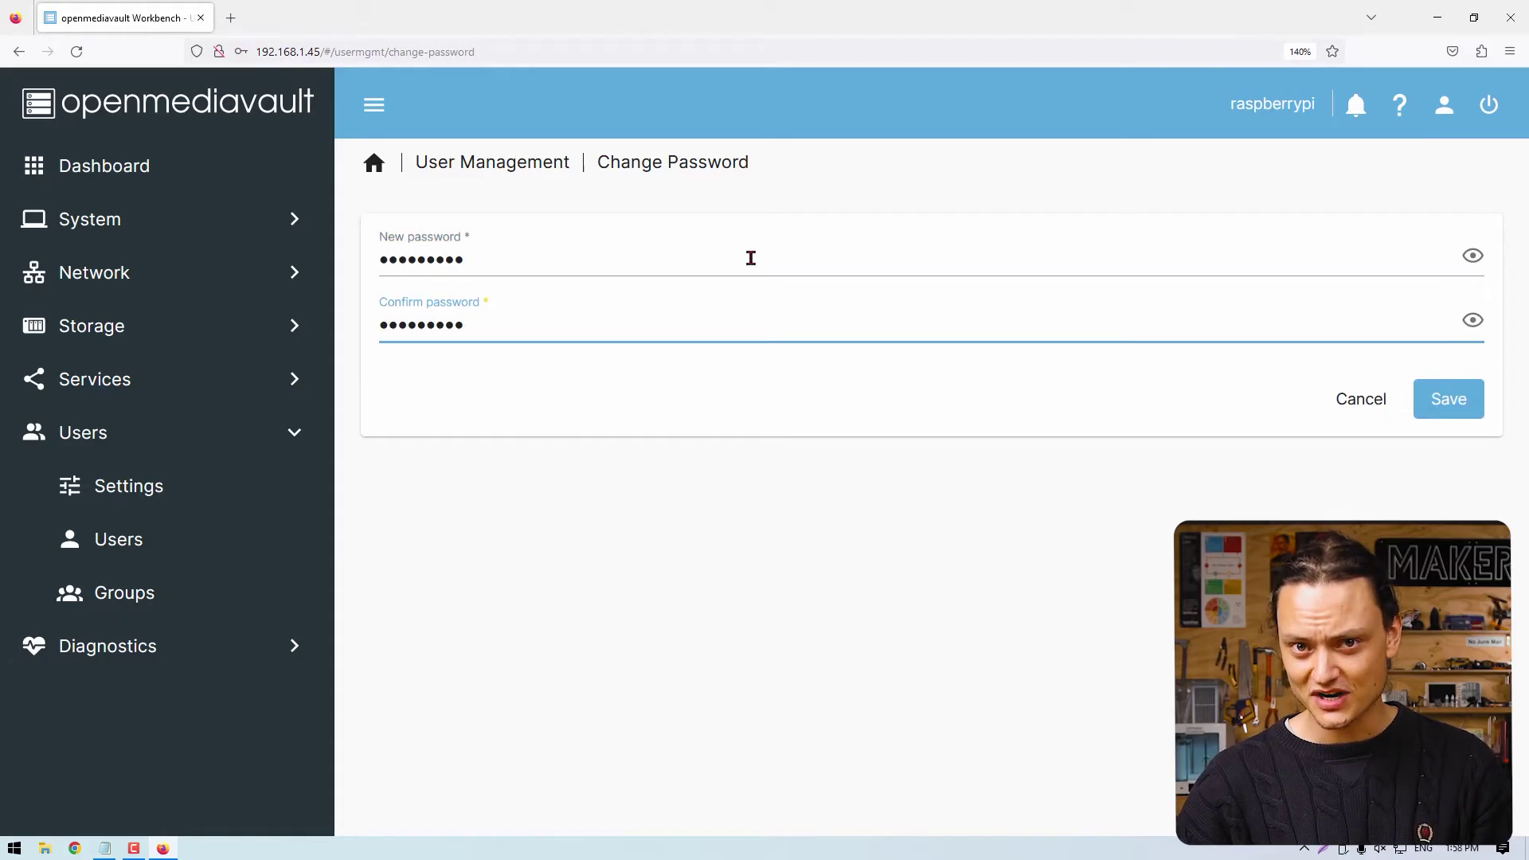
left_click(1472, 255)
left_click(1472, 320)
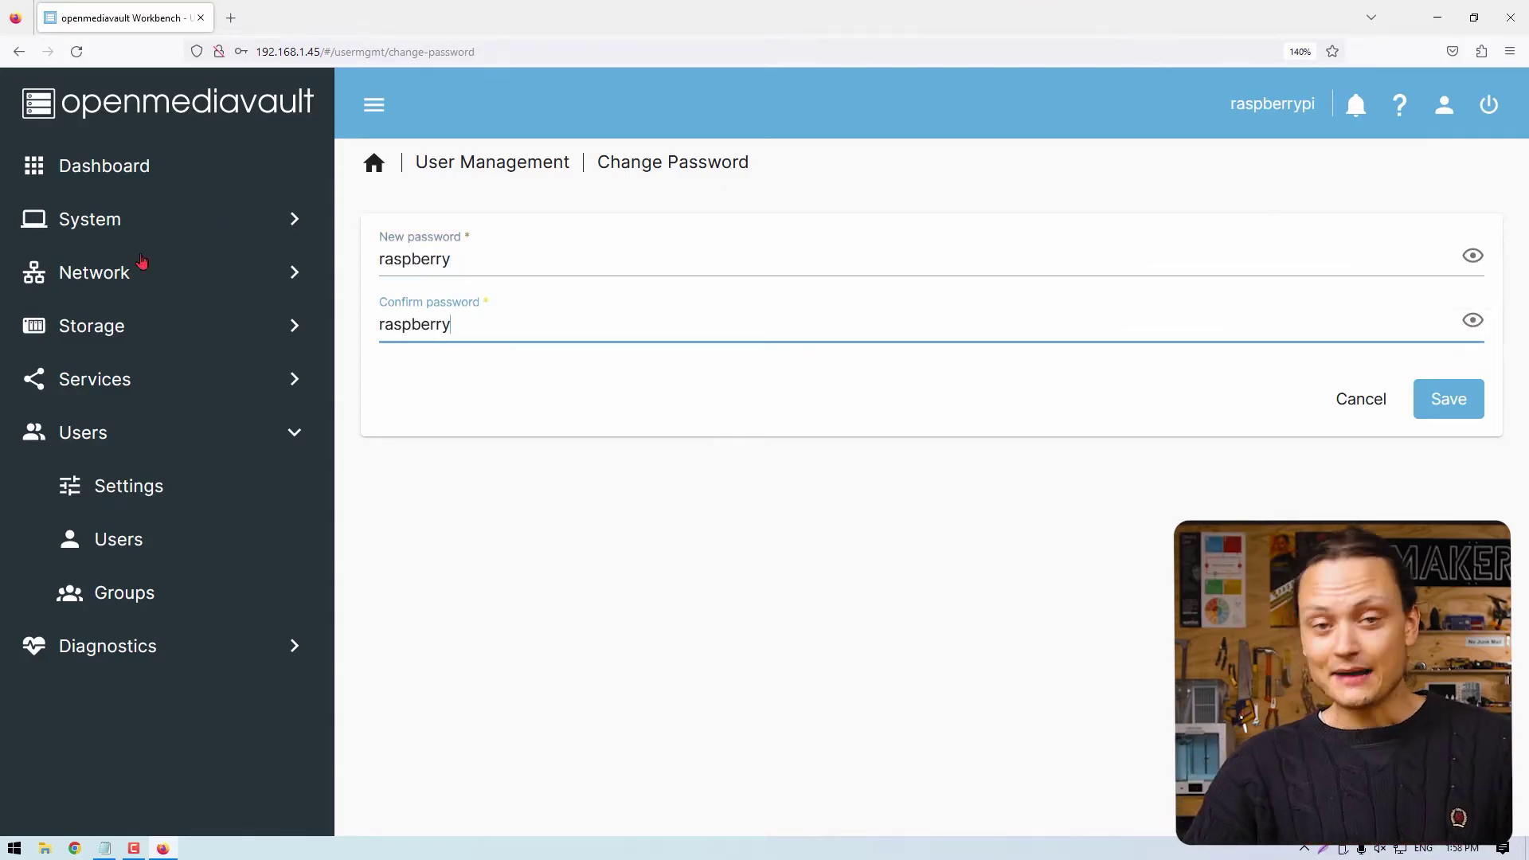
left_click(1447, 399)
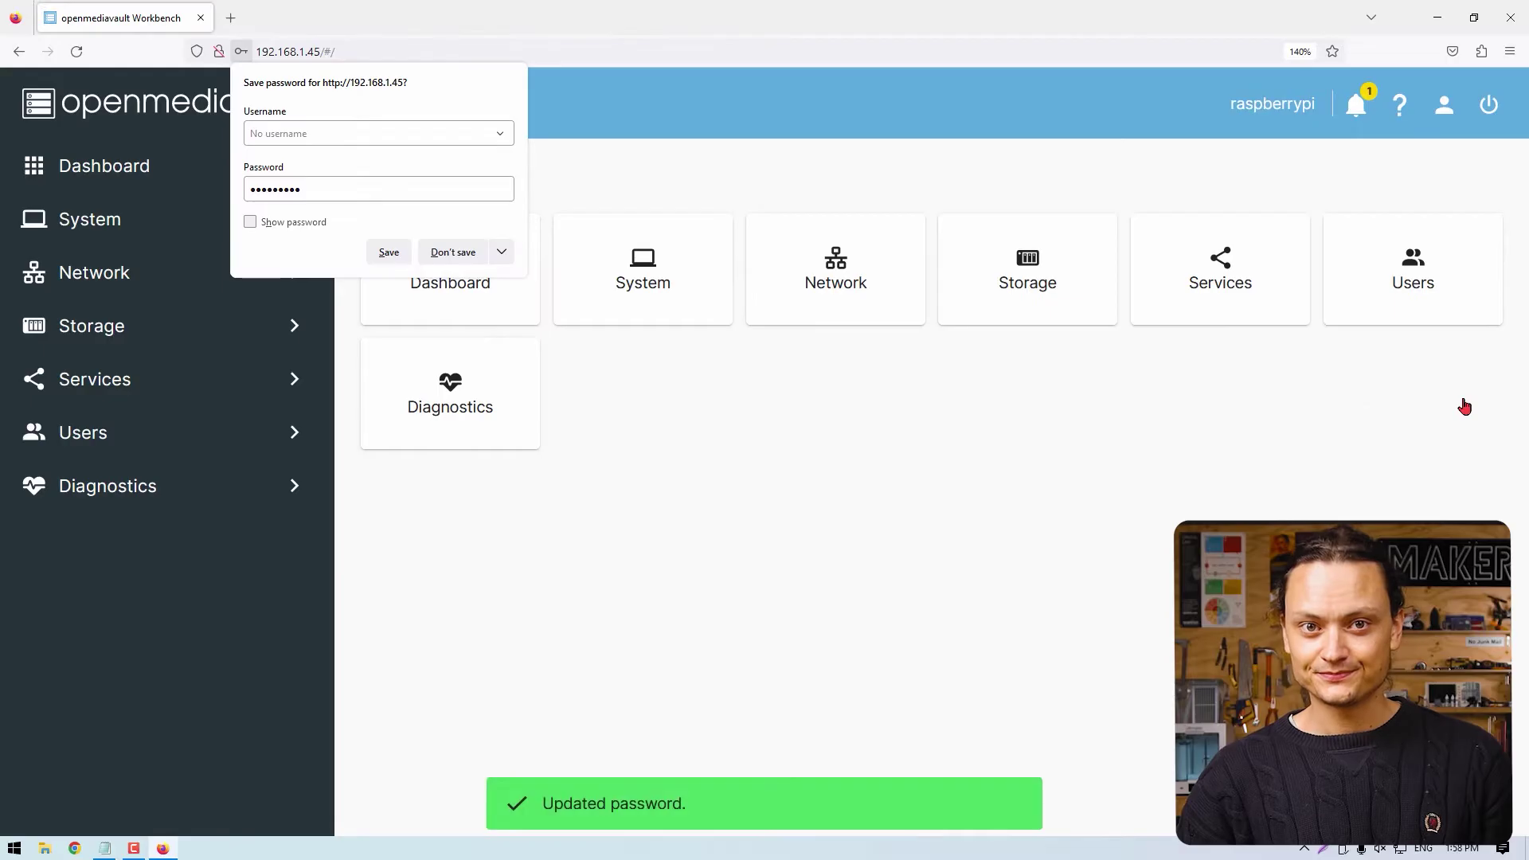
left_click(699, 348)
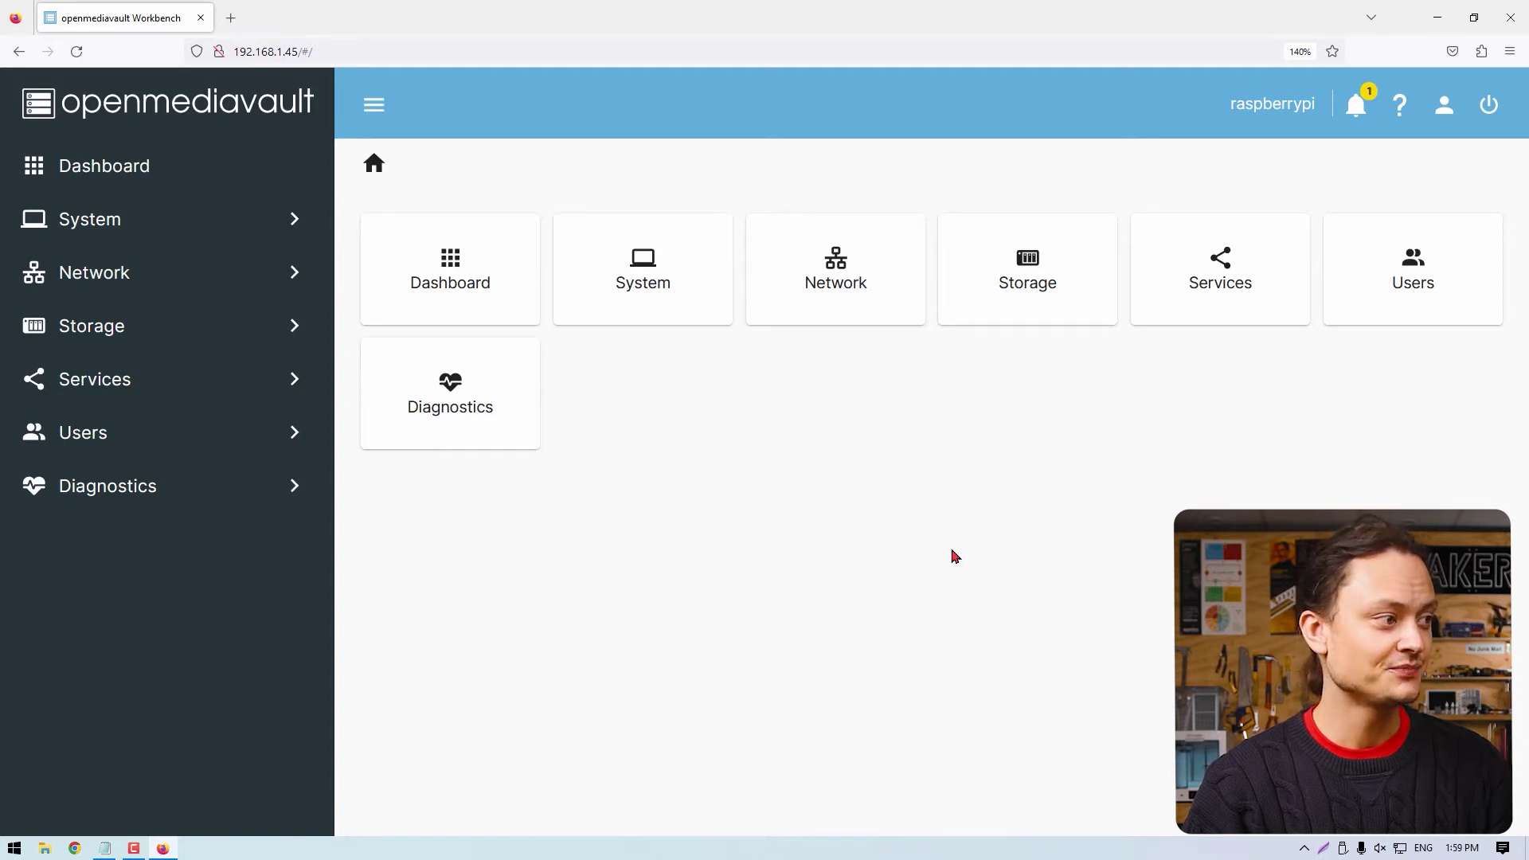
Go to the Network > General settings page.
left_click(182, 209)
scroll(112, 517, "down", 3)
left_click(144, 605)
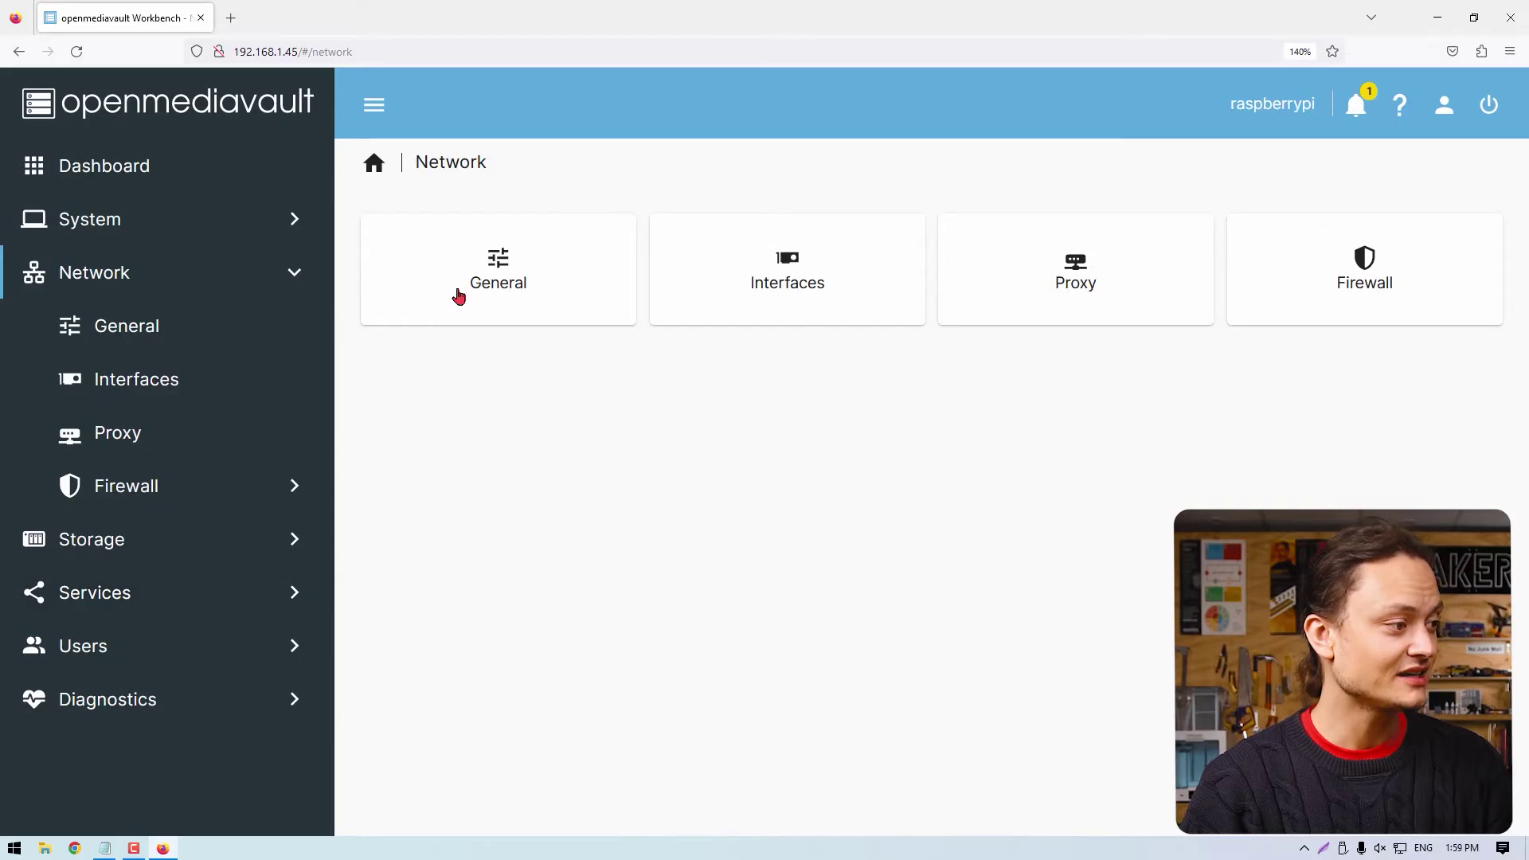
left_click(459, 296)
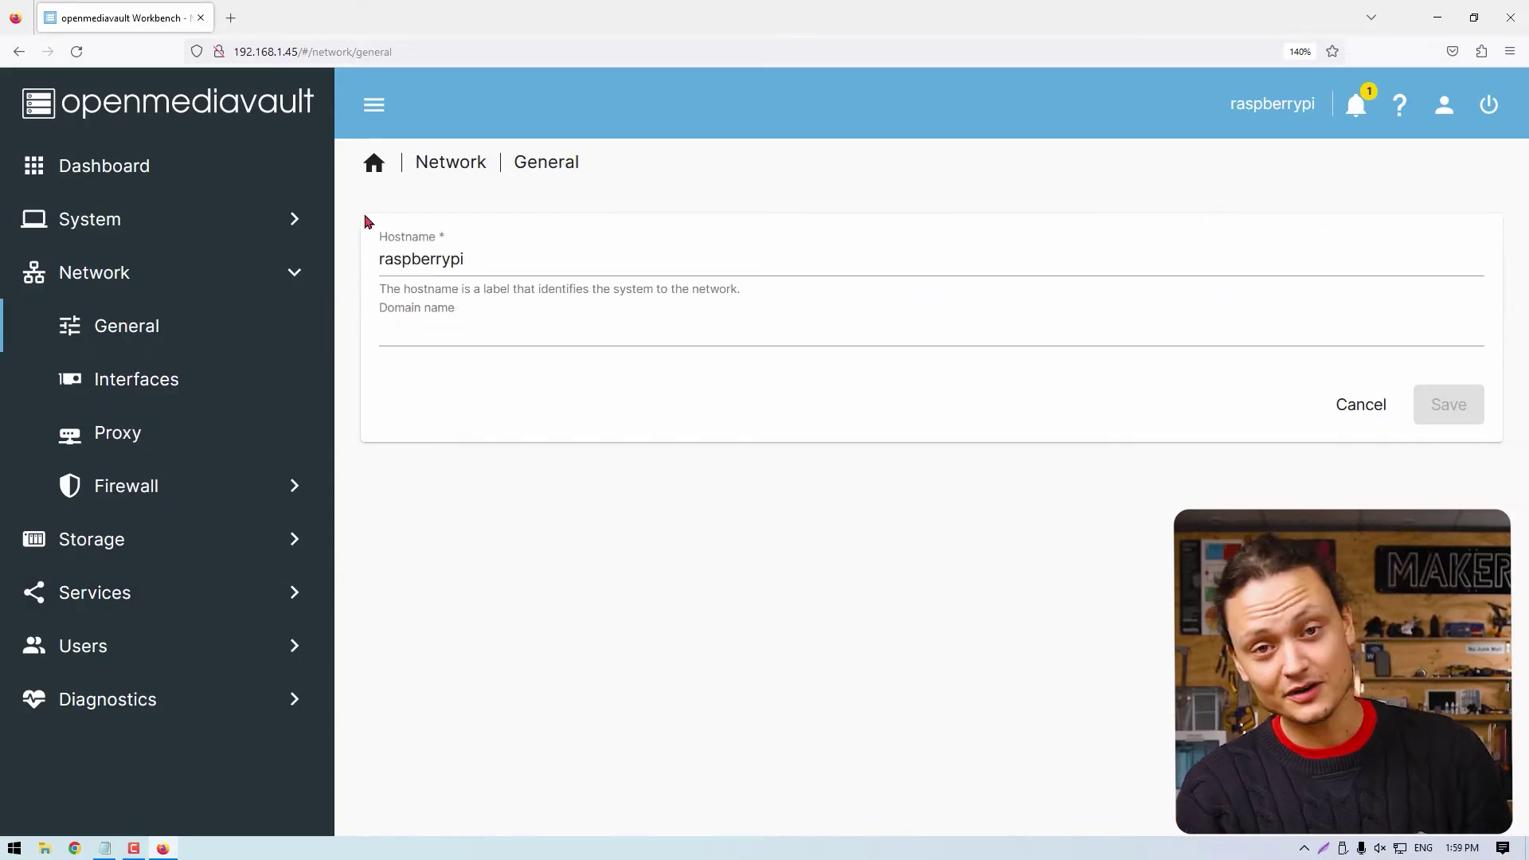
Change the hostname to raspberrypi-nas, save, and apply the configuration changes.
left_click(480, 253)
type("-nas")
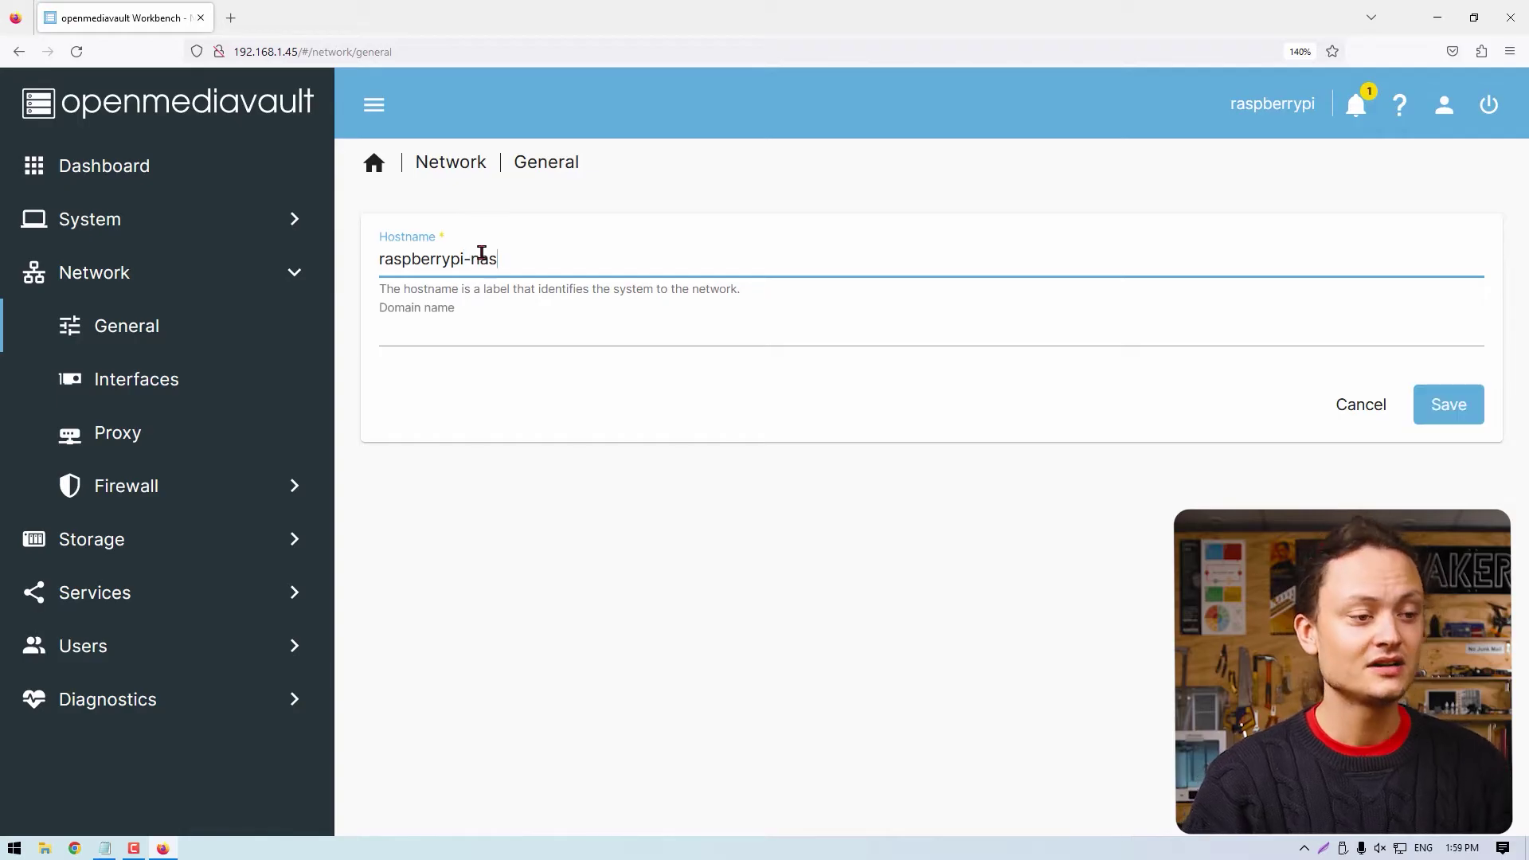
left_click(1438, 403)
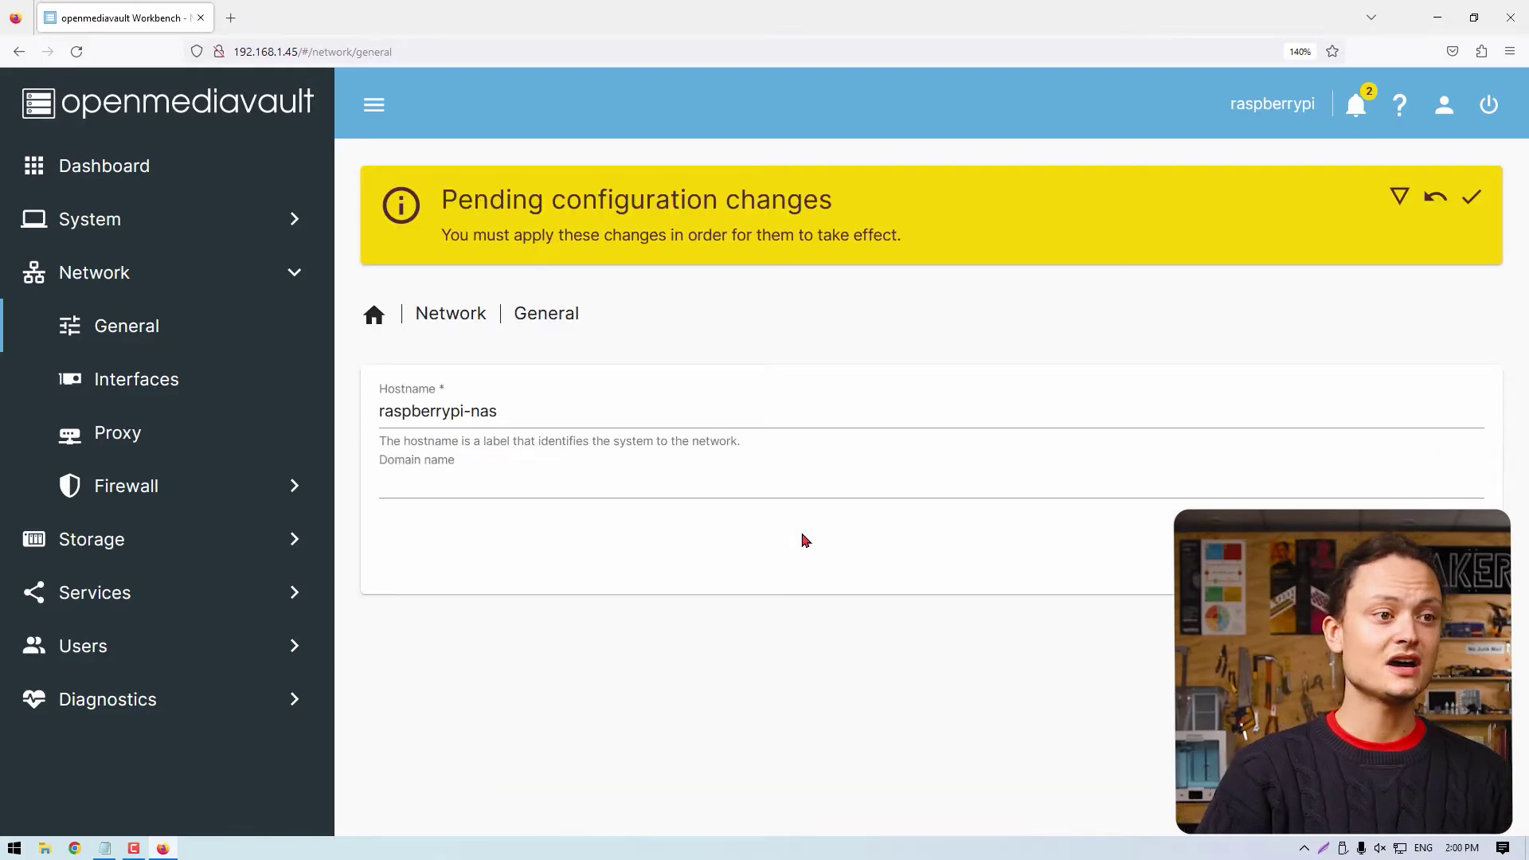
left_click(1471, 198)
left_click(937, 507)
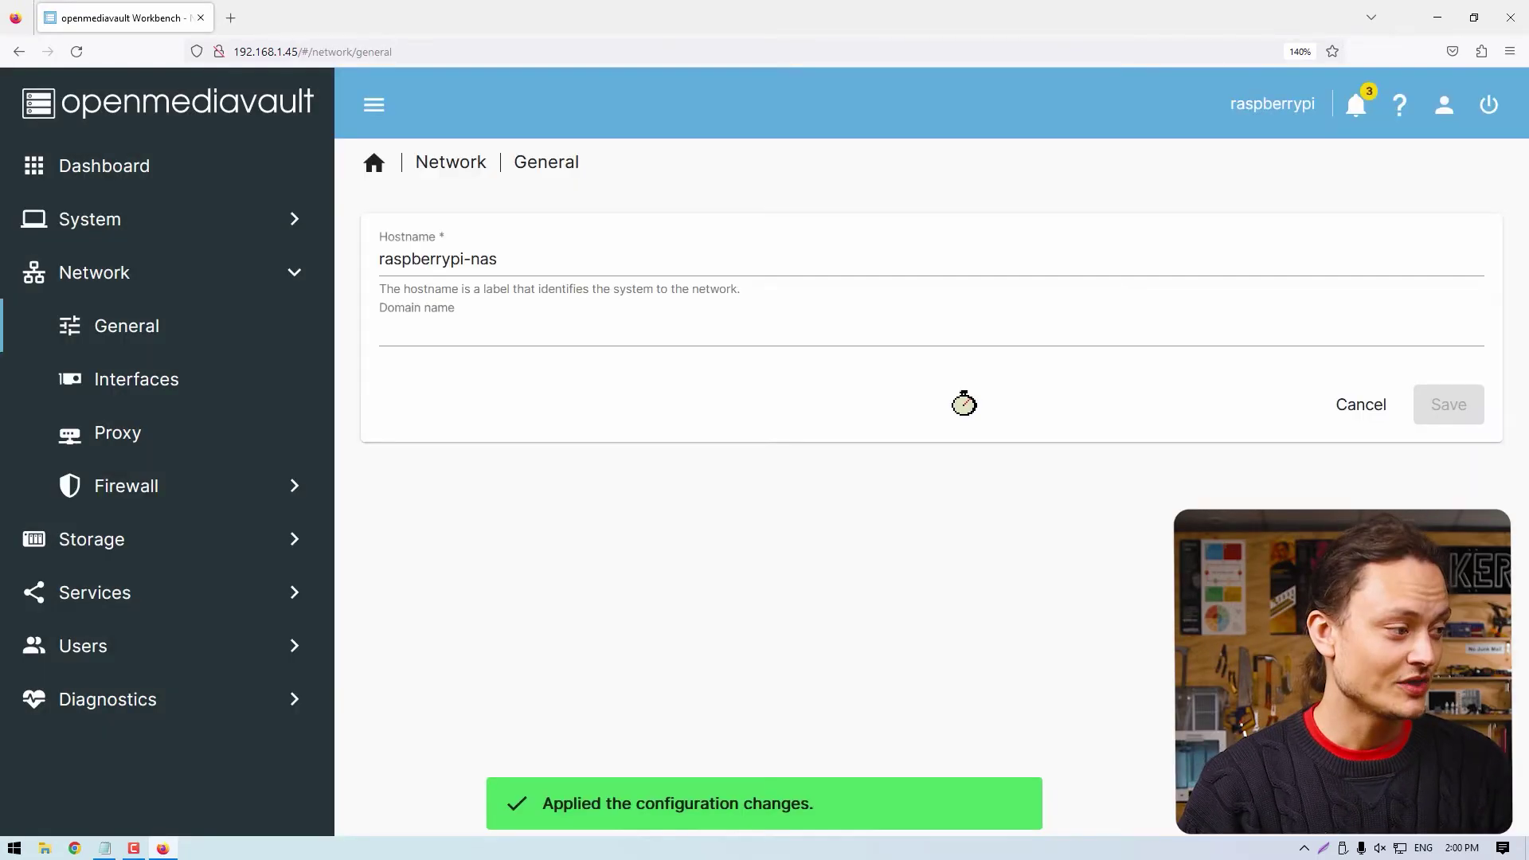
Start a new user in Users > Users and name it Computer-1.
left_click(294, 538)
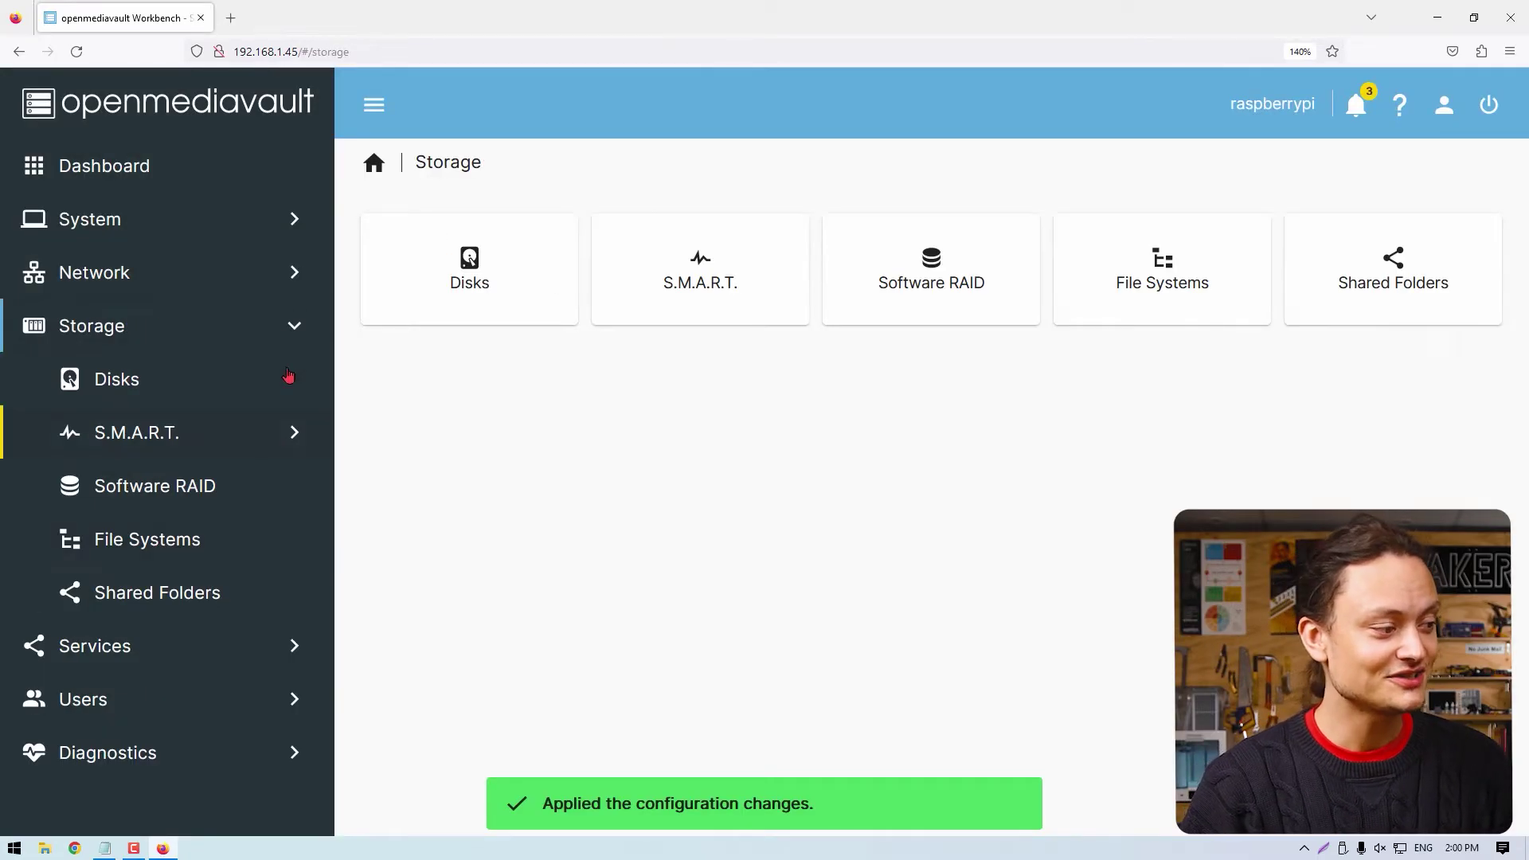
left_click(140, 696)
left_click(1049, 236)
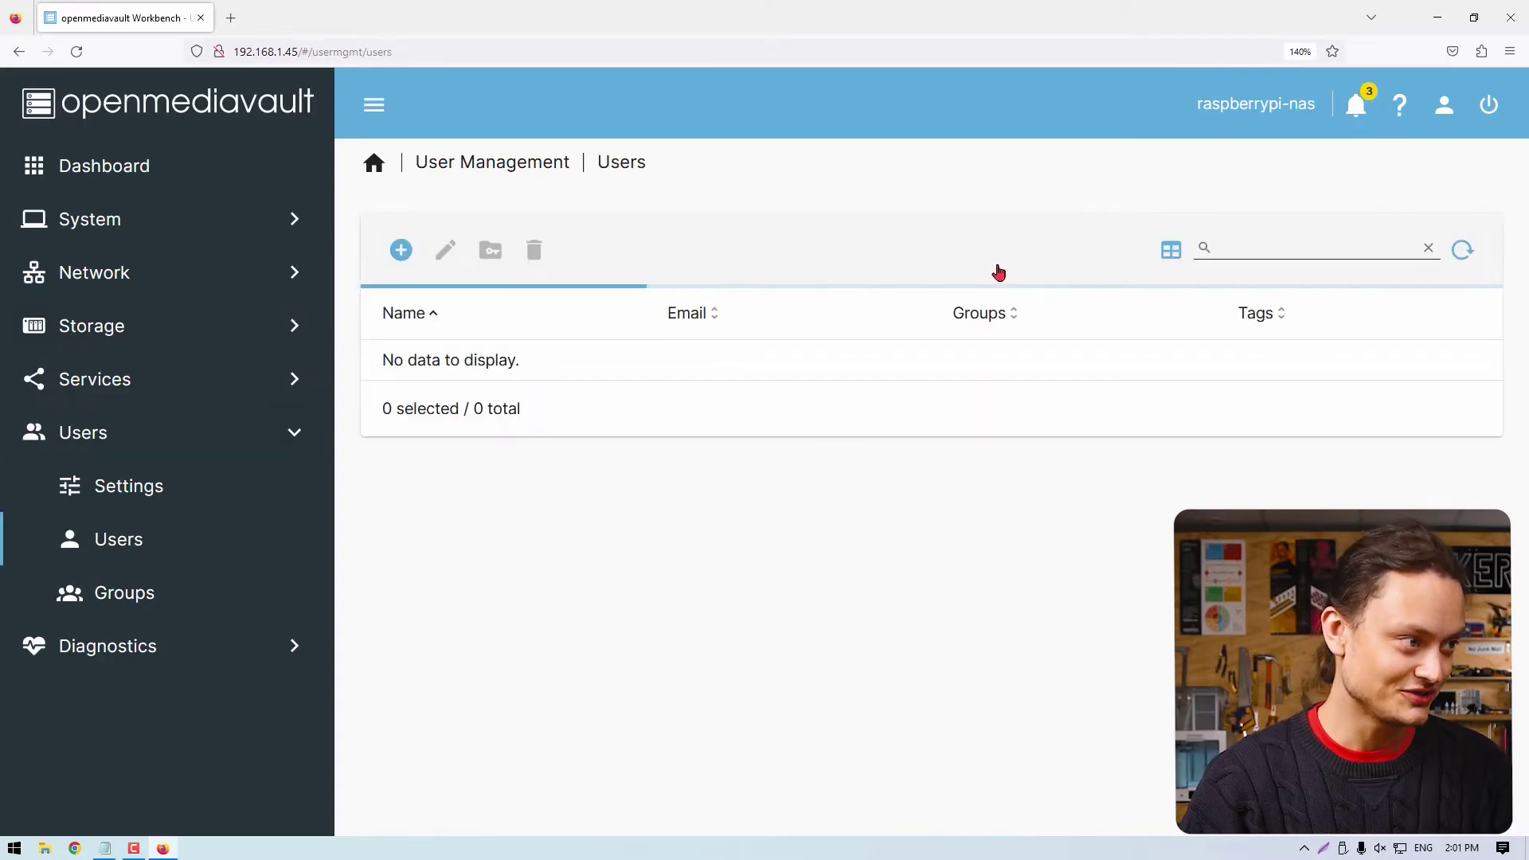
left_click(402, 253)
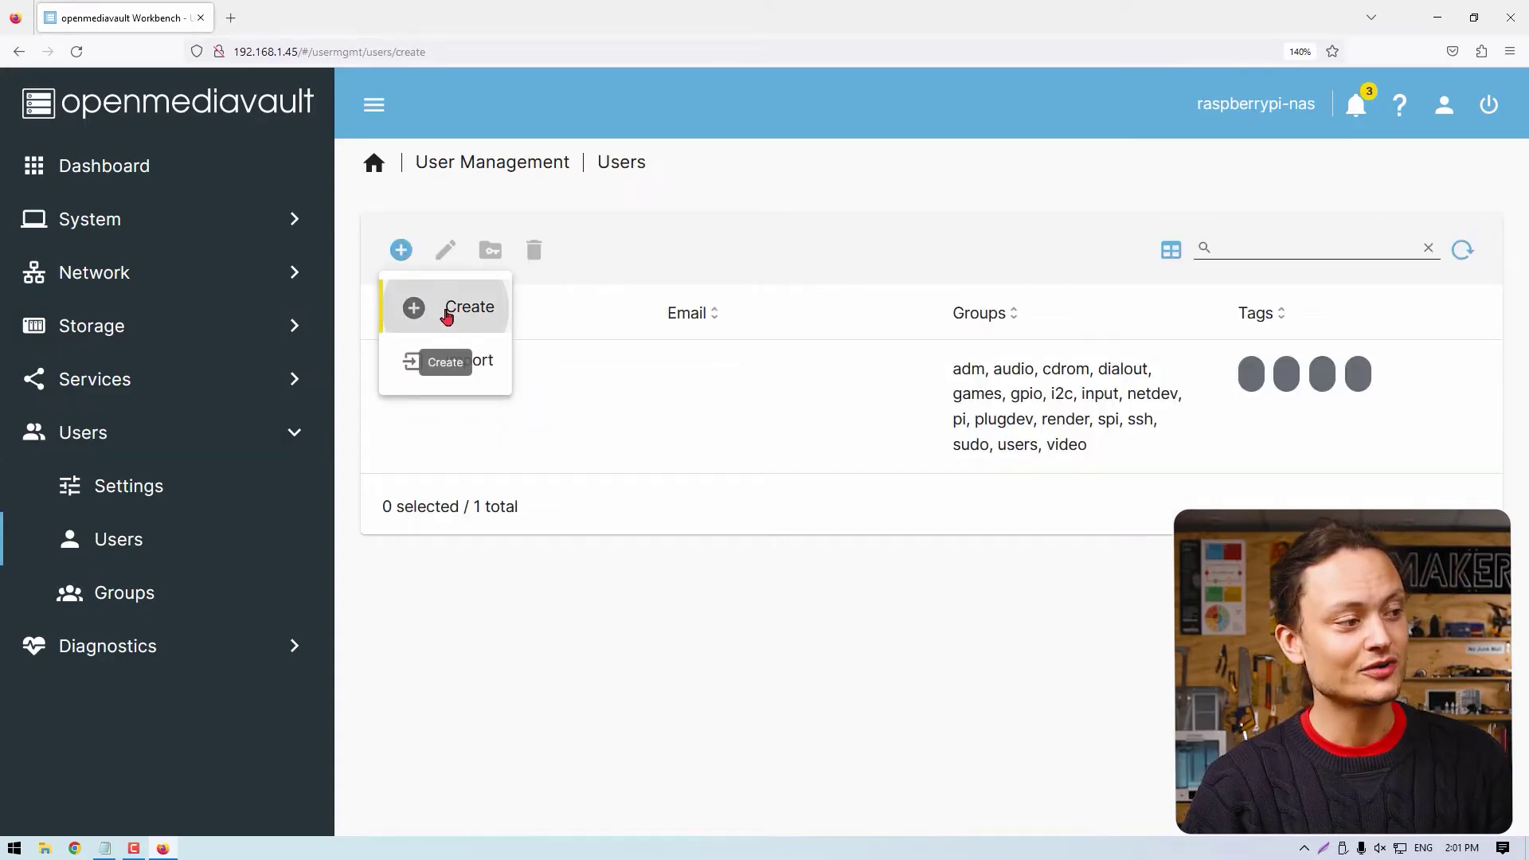
left_click(443, 312)
left_click(447, 263)
type("Compute")
key("Tab")
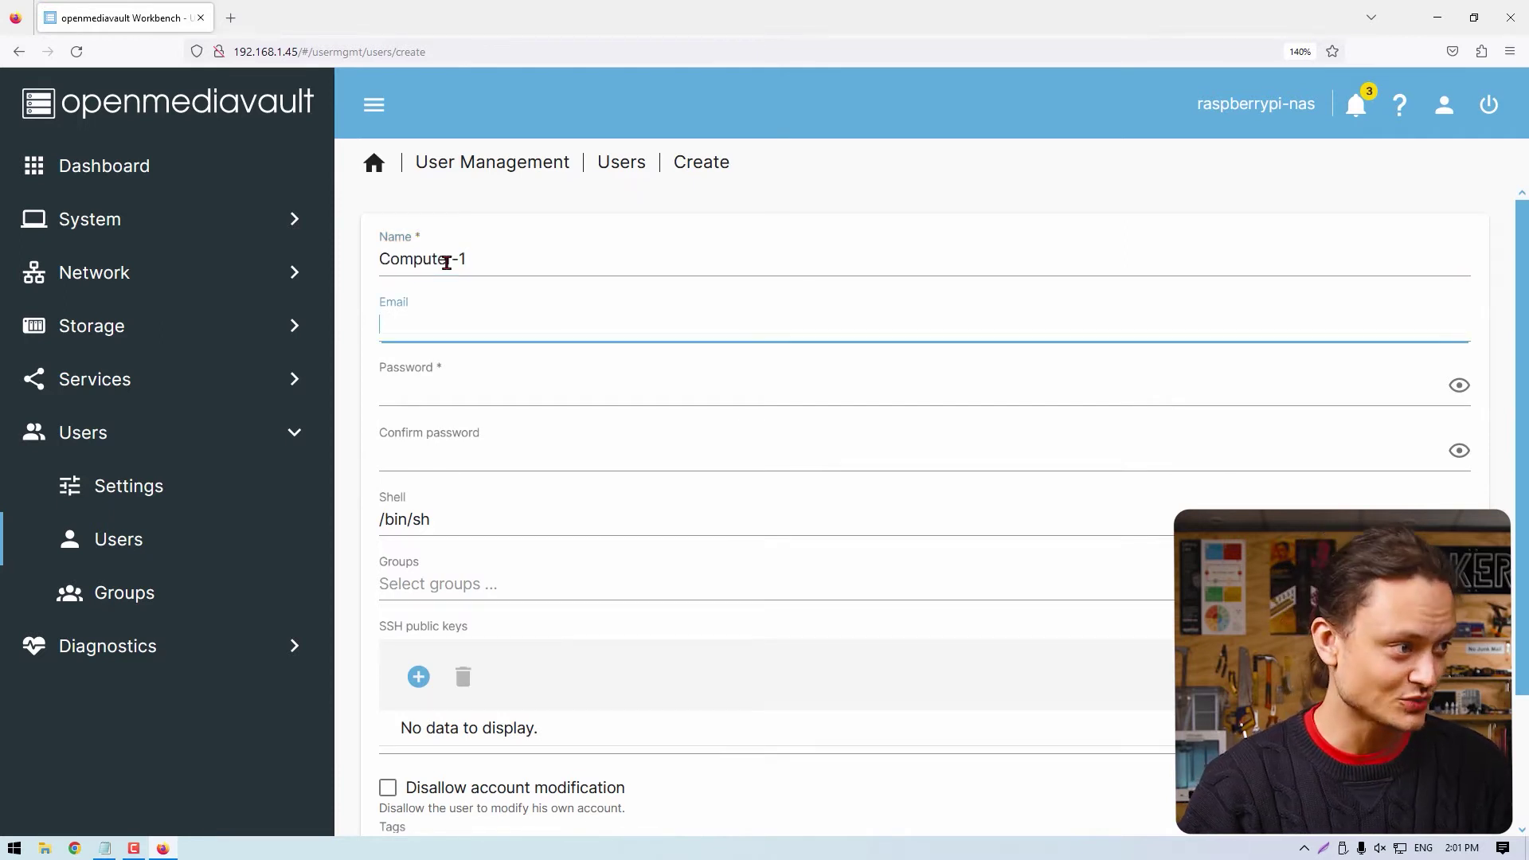
key("Tab")
Enter and confirm the user's password, save Computer-1, then go to Storage > File Systems.
type("•••••••••")
key("Tab")
type("•••")
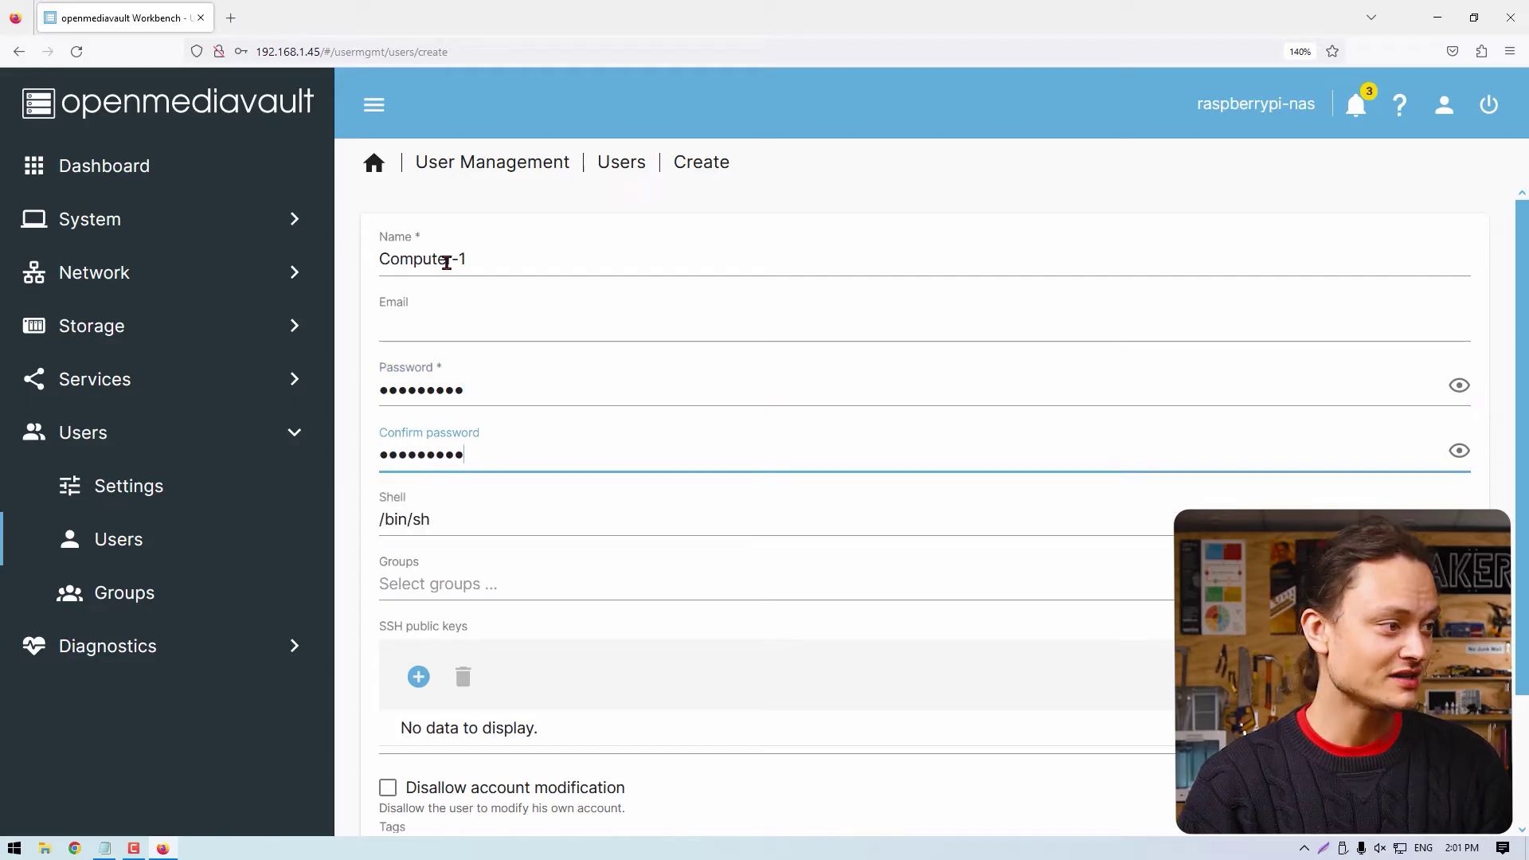
left_click(1459, 385)
left_click(1458, 451)
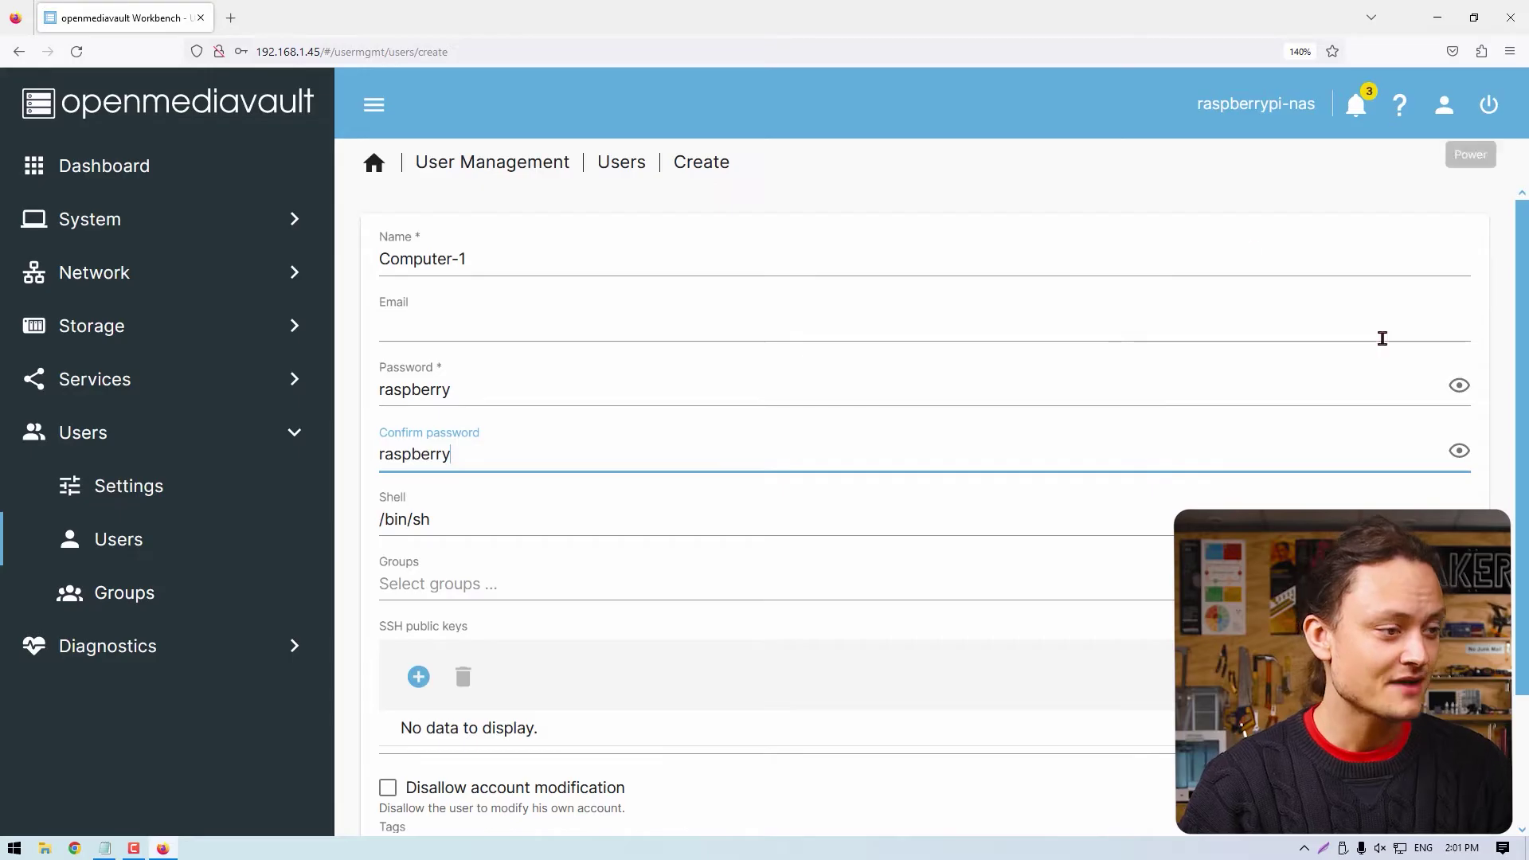
scroll(1297, 416, "down", 2)
scroll(1298, 415, "up", 2)
scroll(1297, 415, "down", 2)
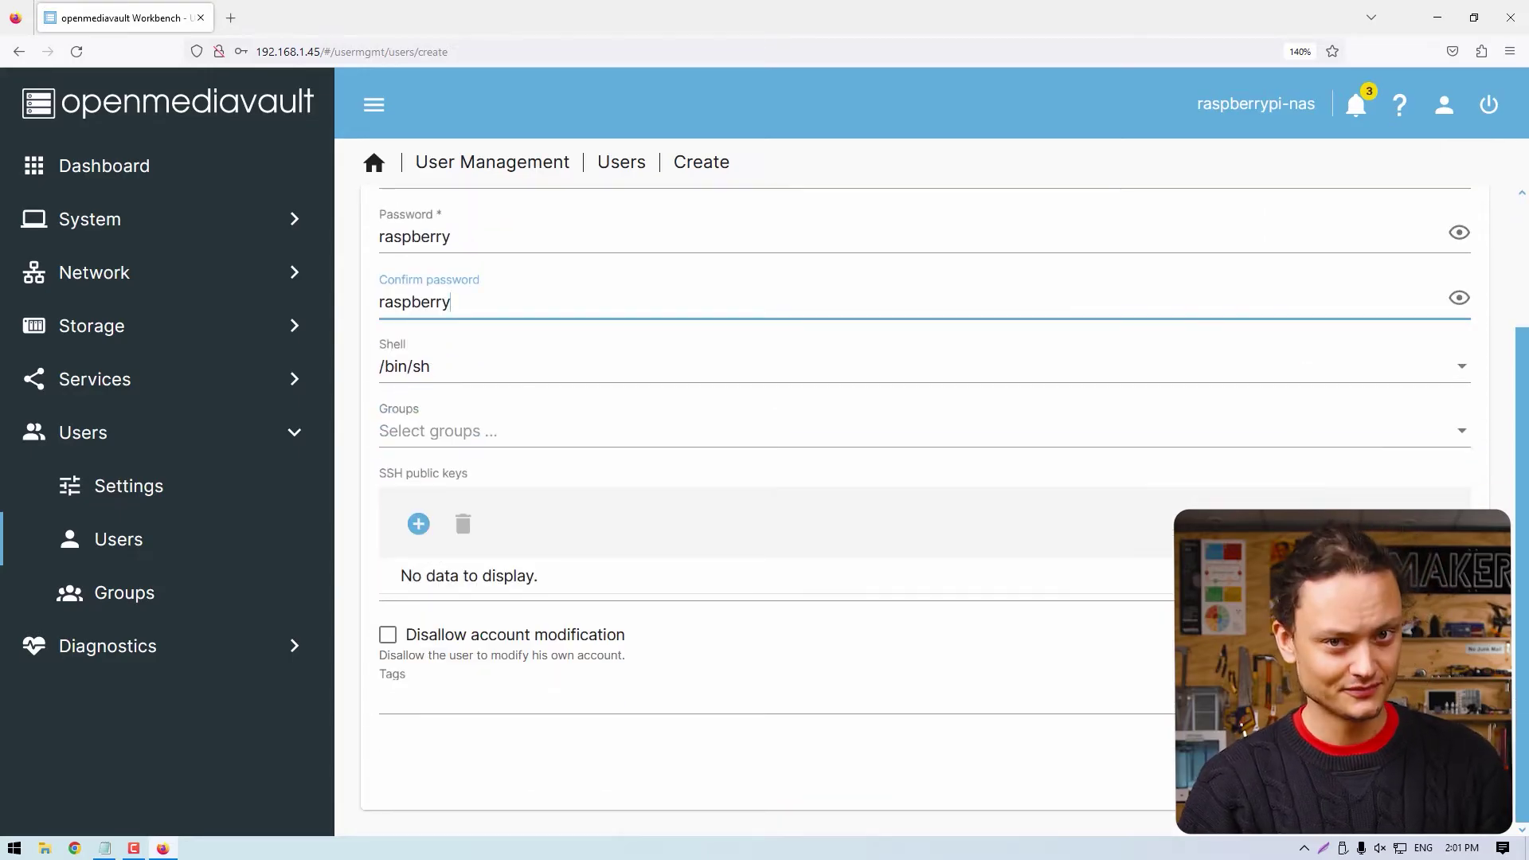
left_click(1445, 776)
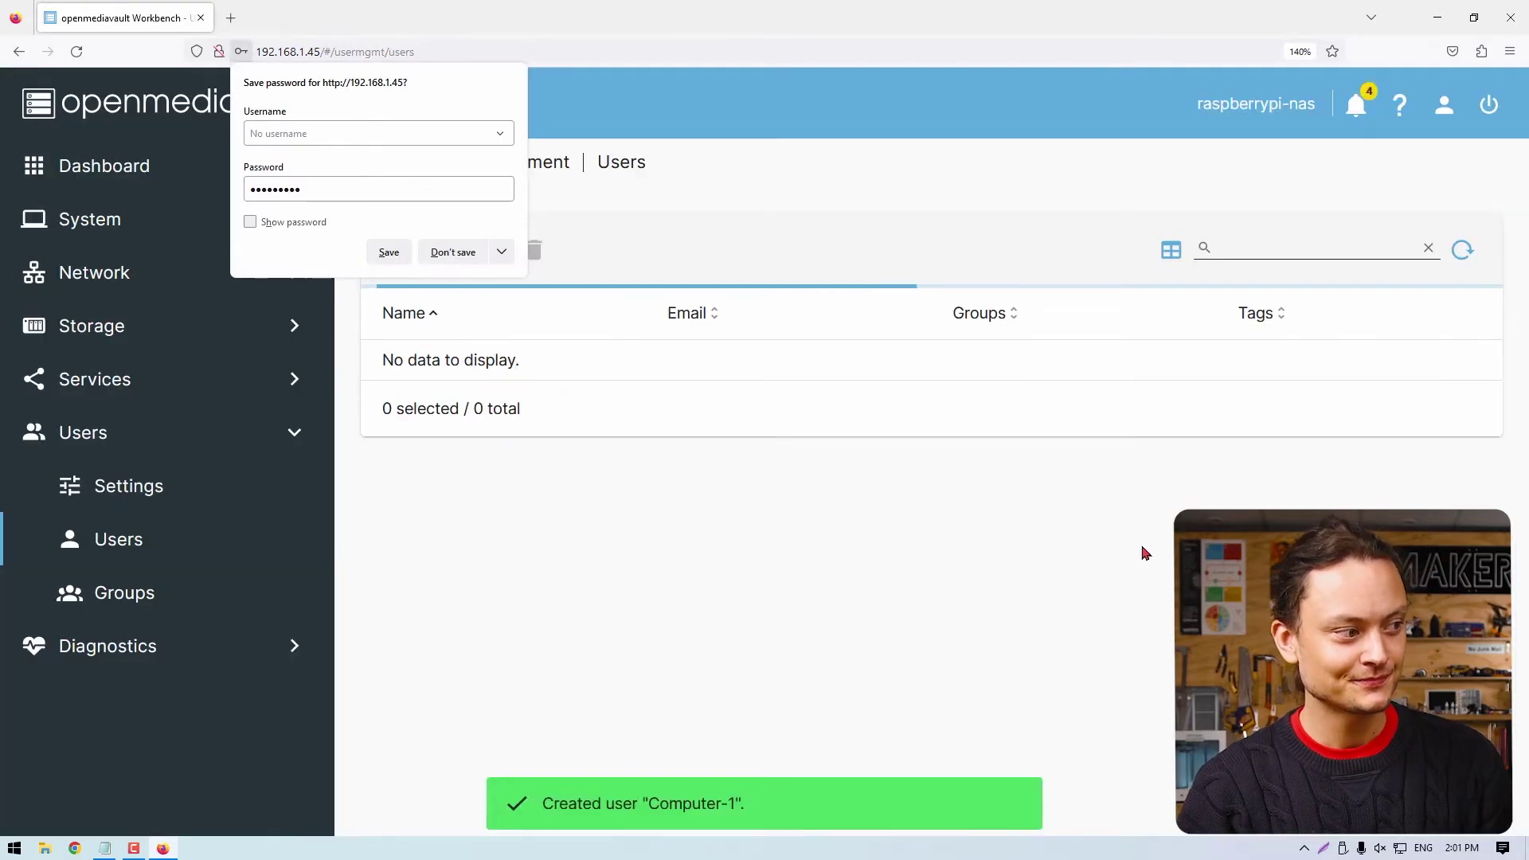
left_click(452, 252)
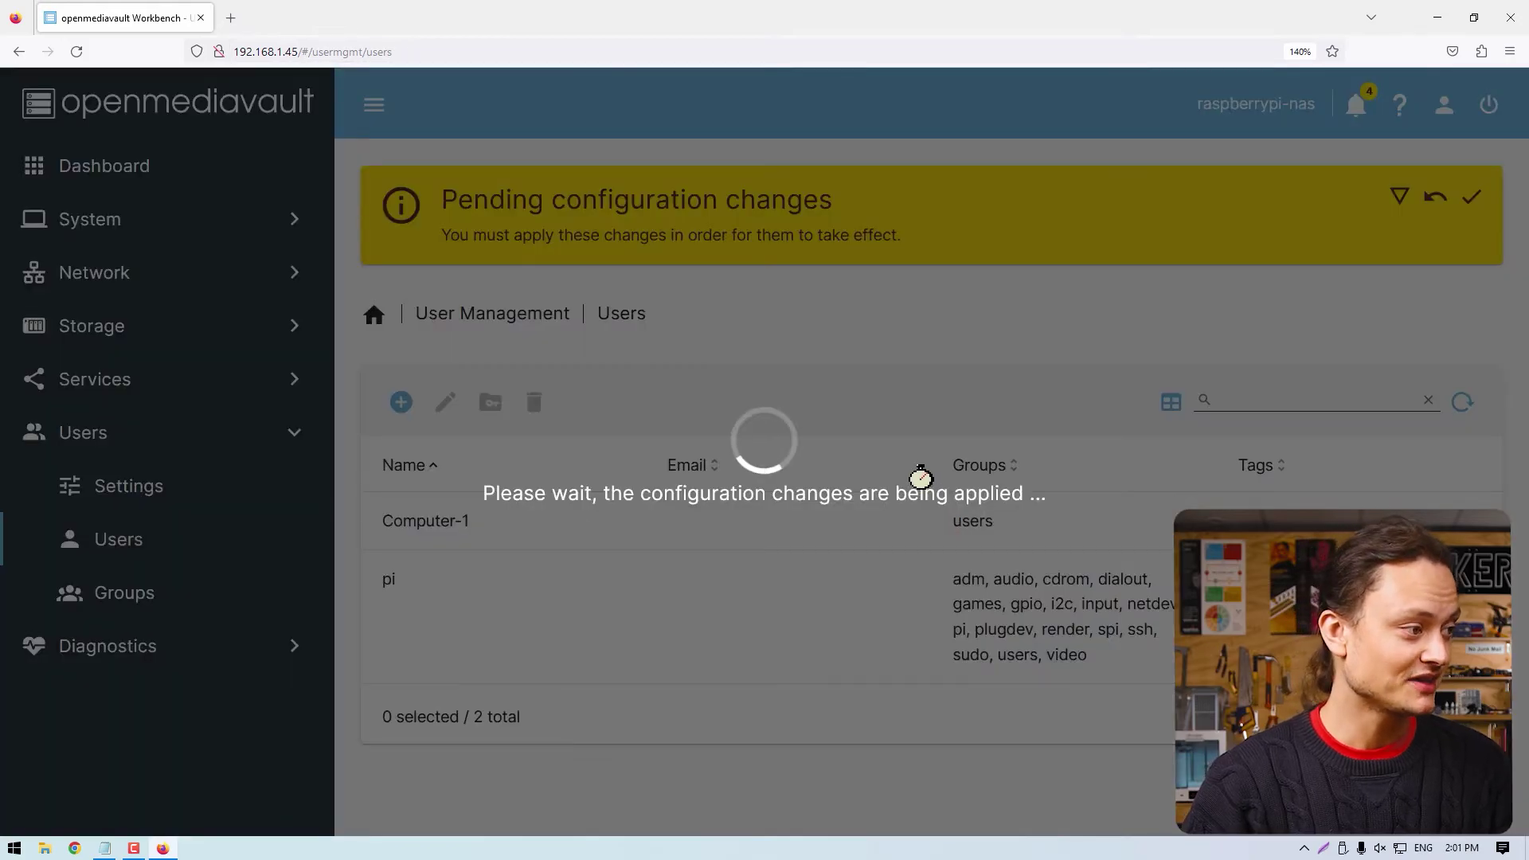
left_click(89, 325)
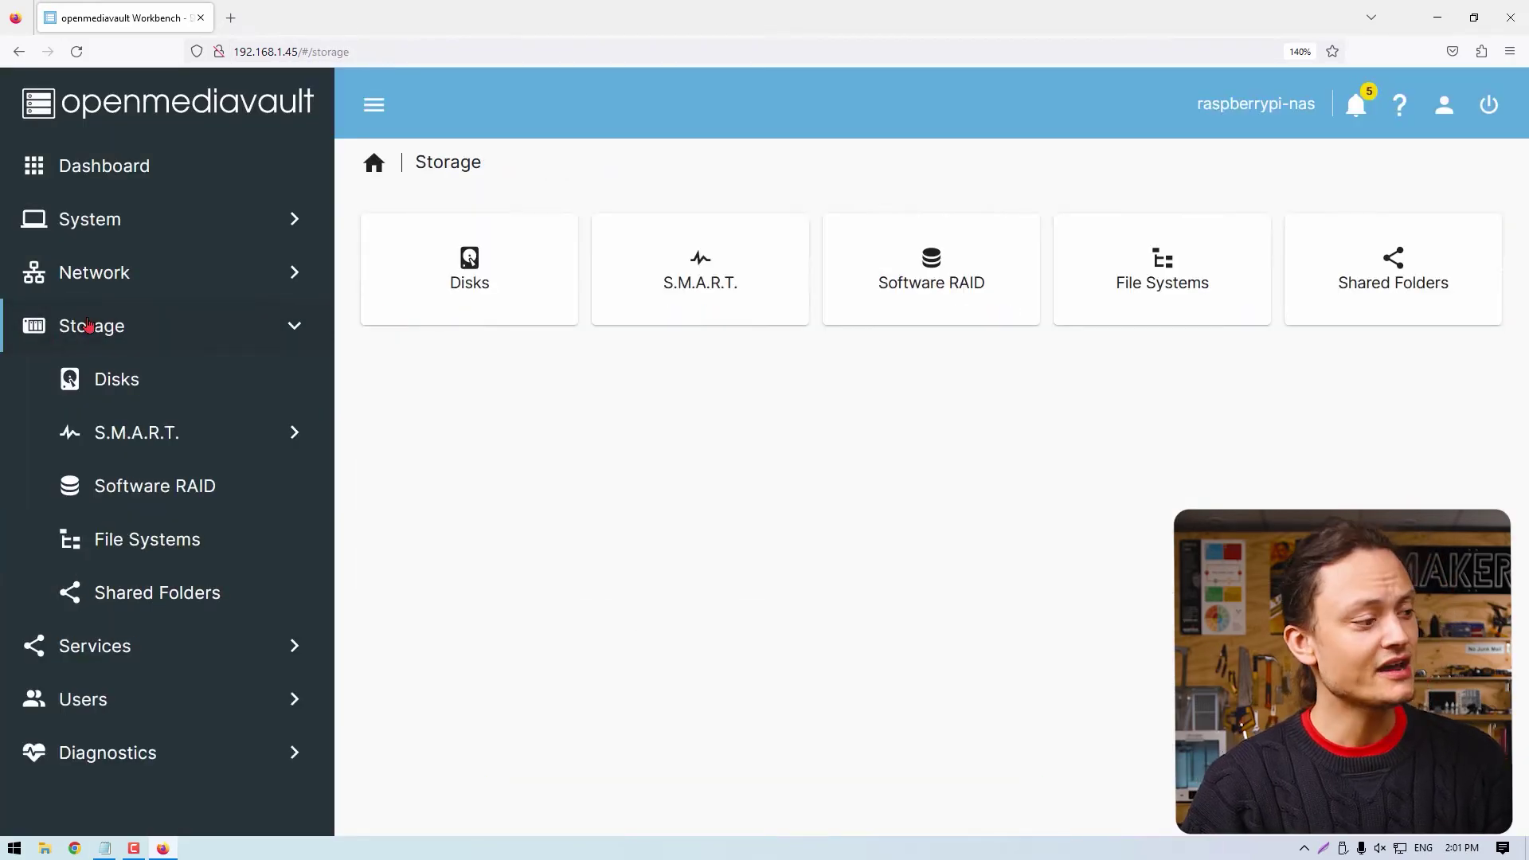
left_click(174, 539)
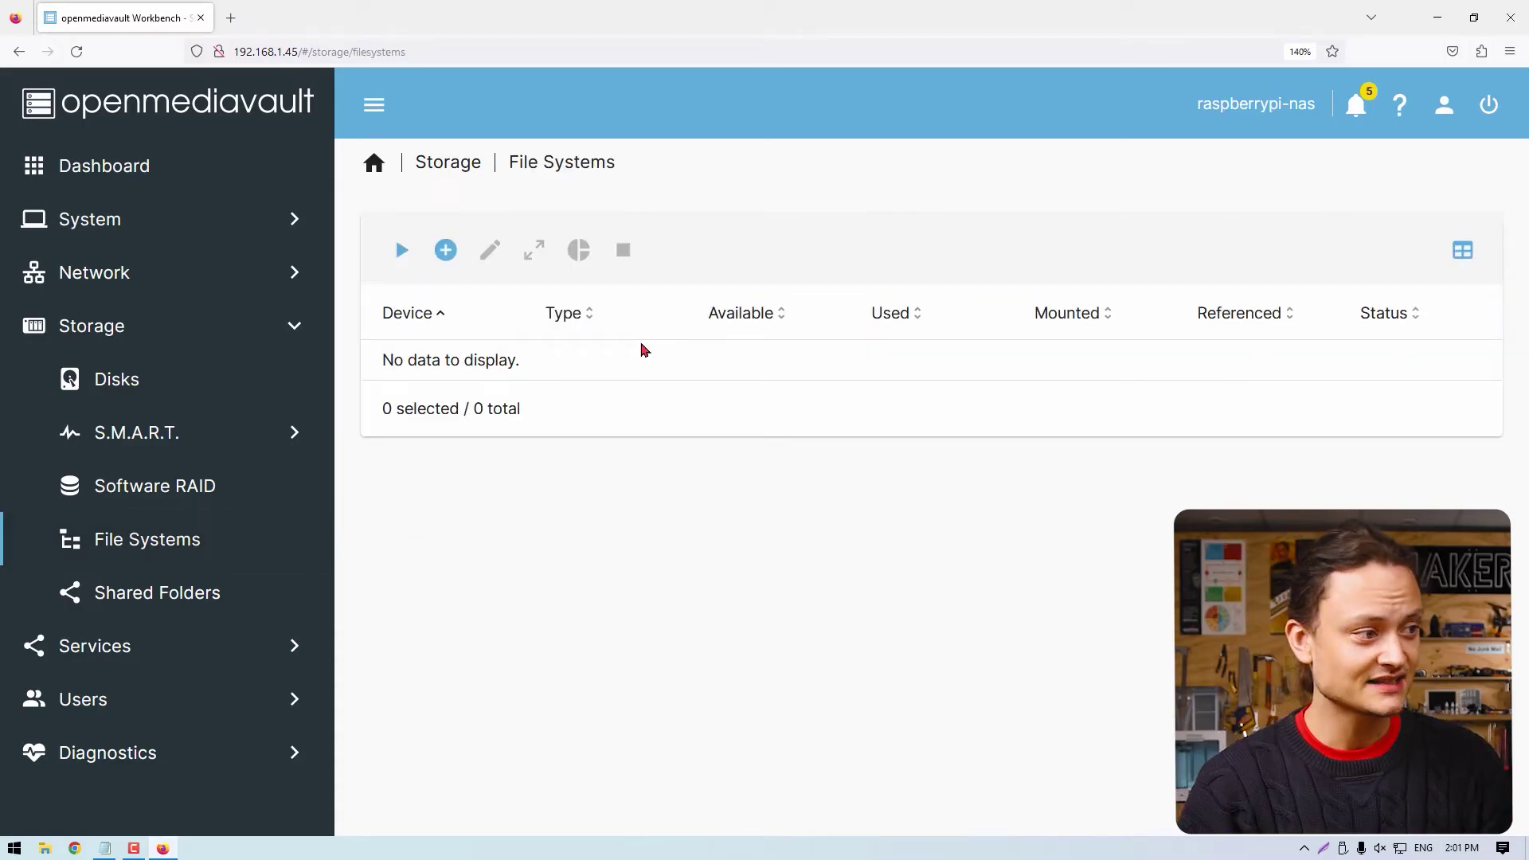
Mount the /dev/sda1 NTFS drive, apply the changes, then go to Shared Folders.
left_click(406, 251)
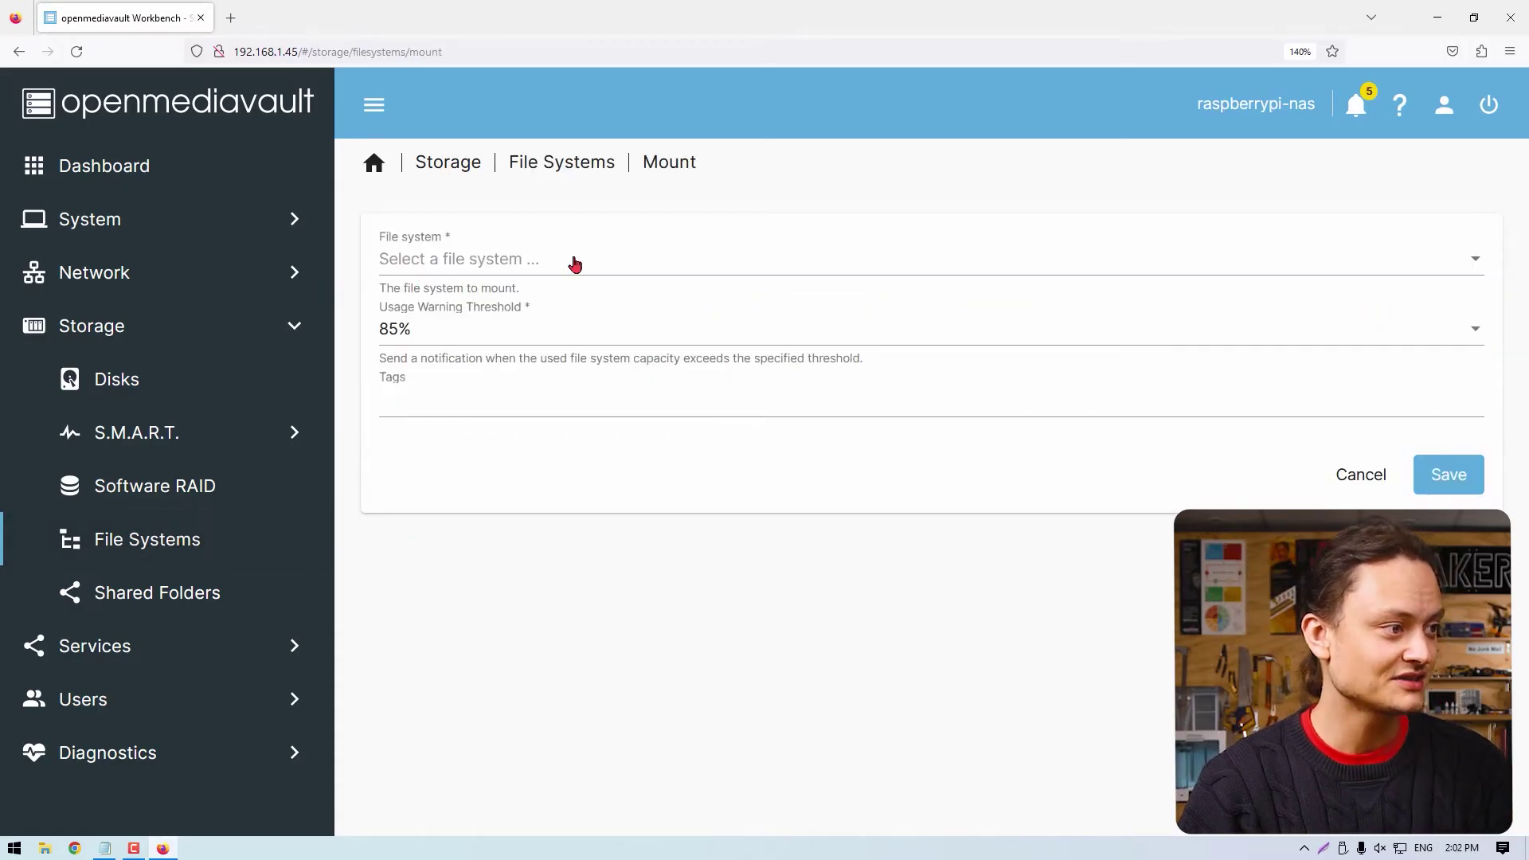
left_click(575, 264)
left_click(587, 263)
left_click(1443, 476)
left_click(1471, 196)
left_click(929, 505)
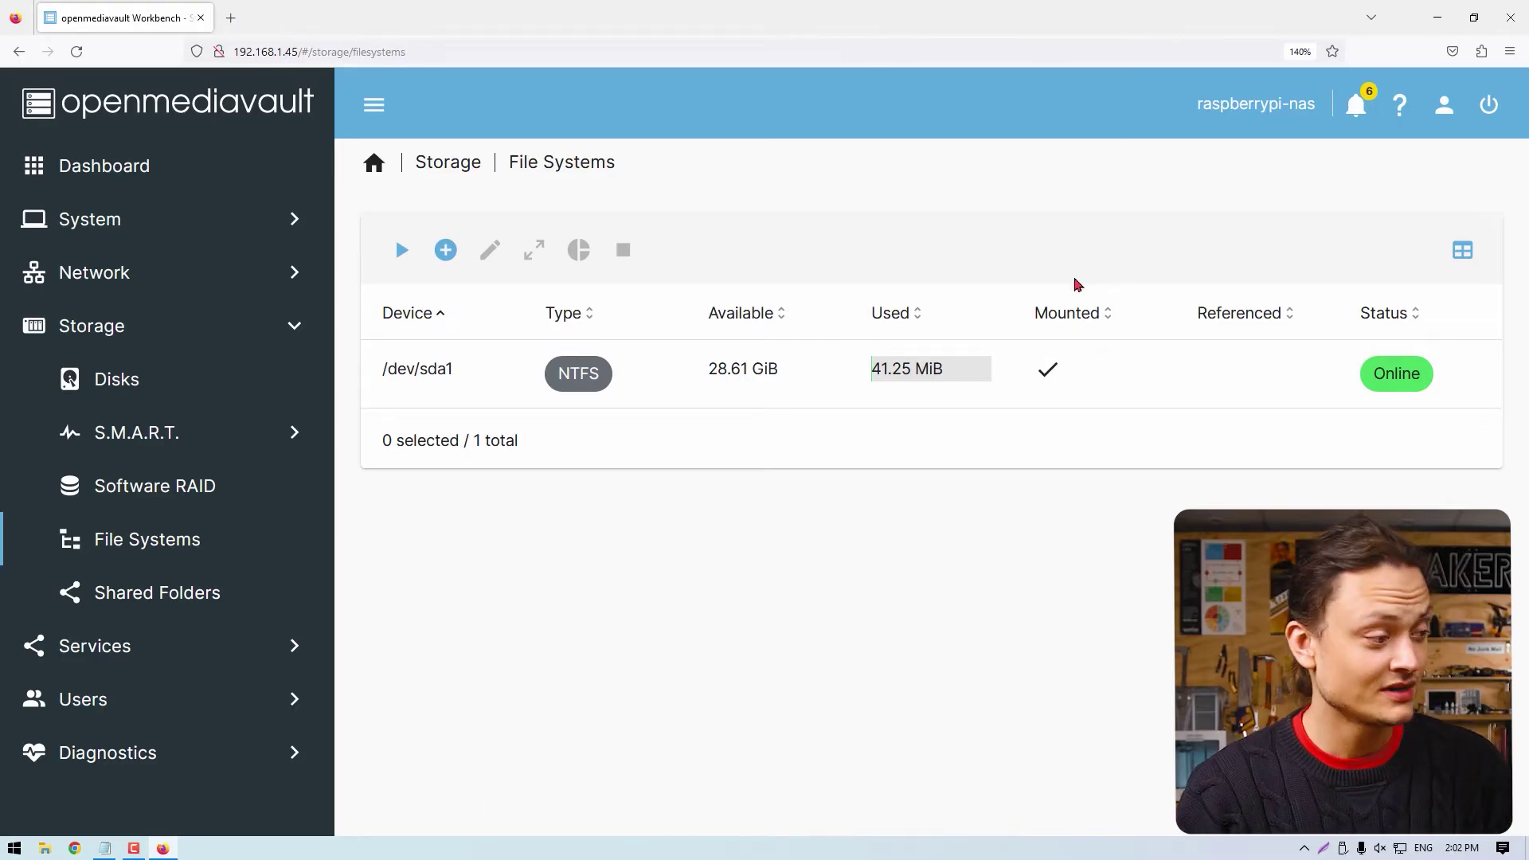
left_click(171, 593)
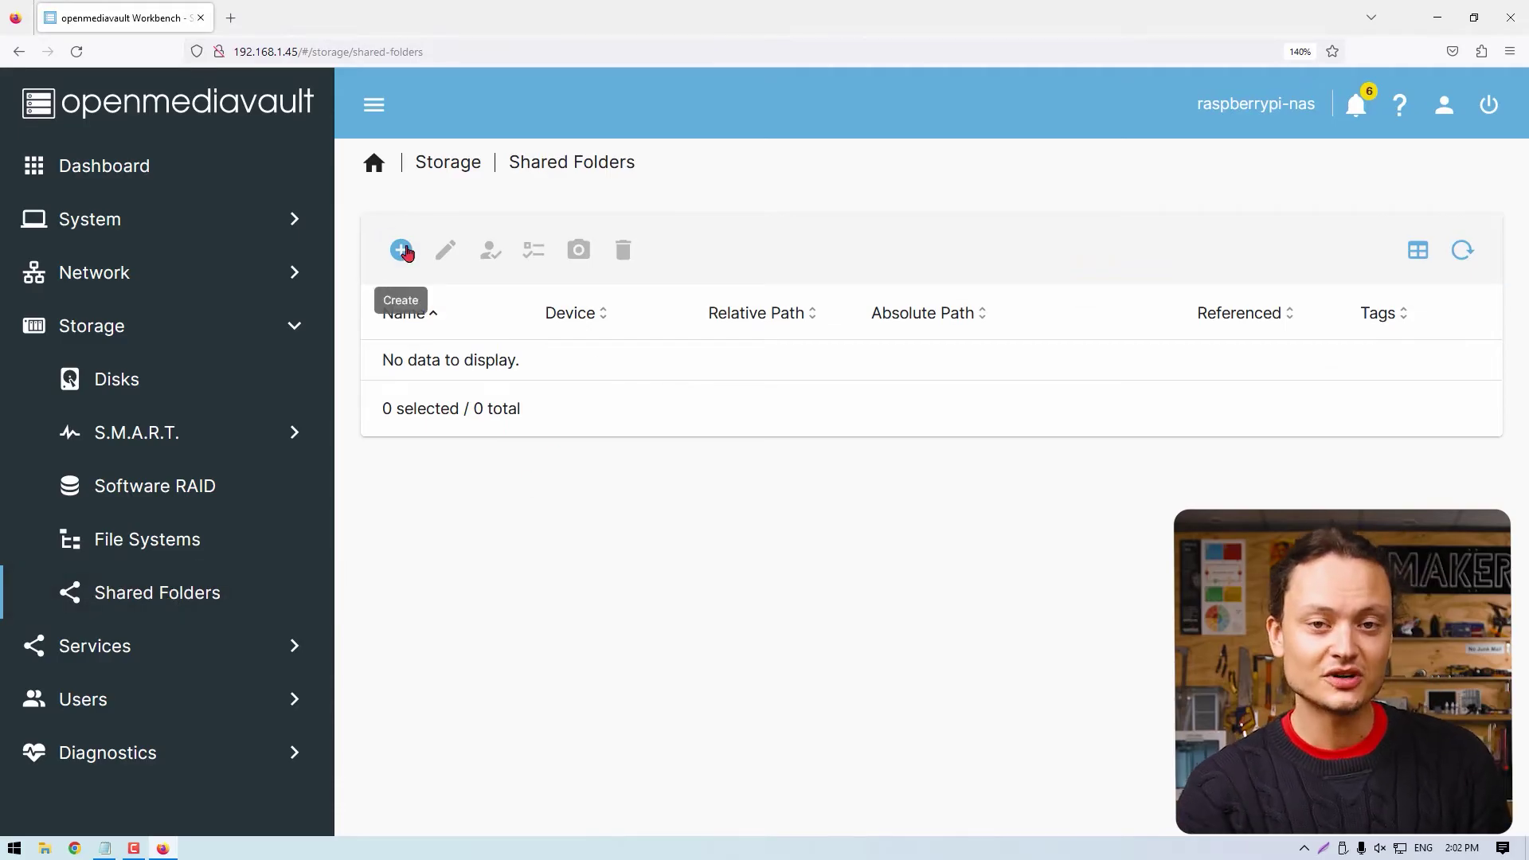
Create shared folder My-Raspberry_Nas on /dev/sda1, apply it, and select its row.
left_click(403, 251)
left_click(530, 265)
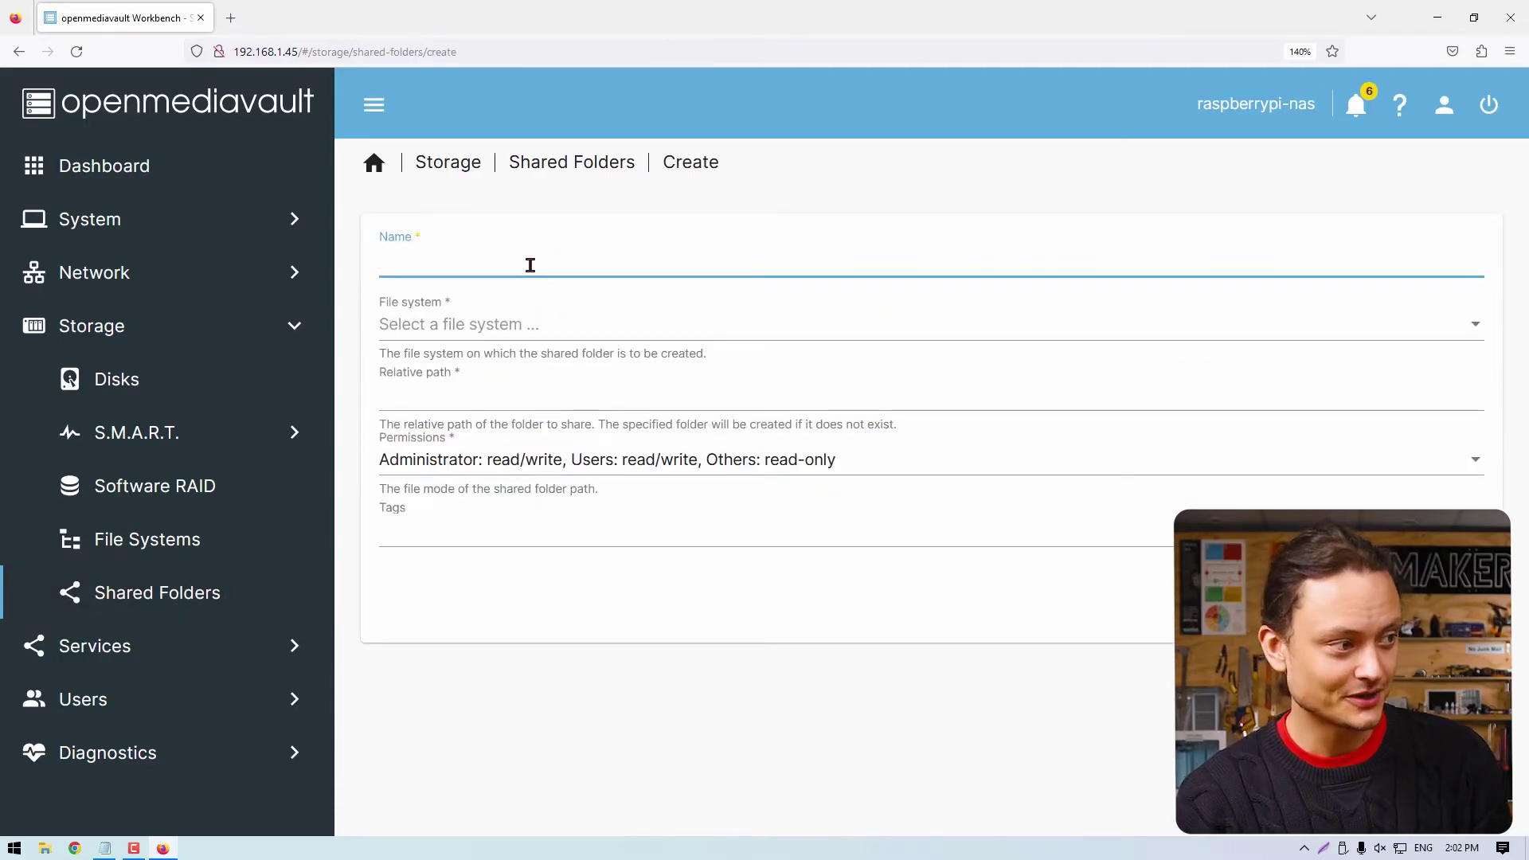
type("My-Raspberrypi")
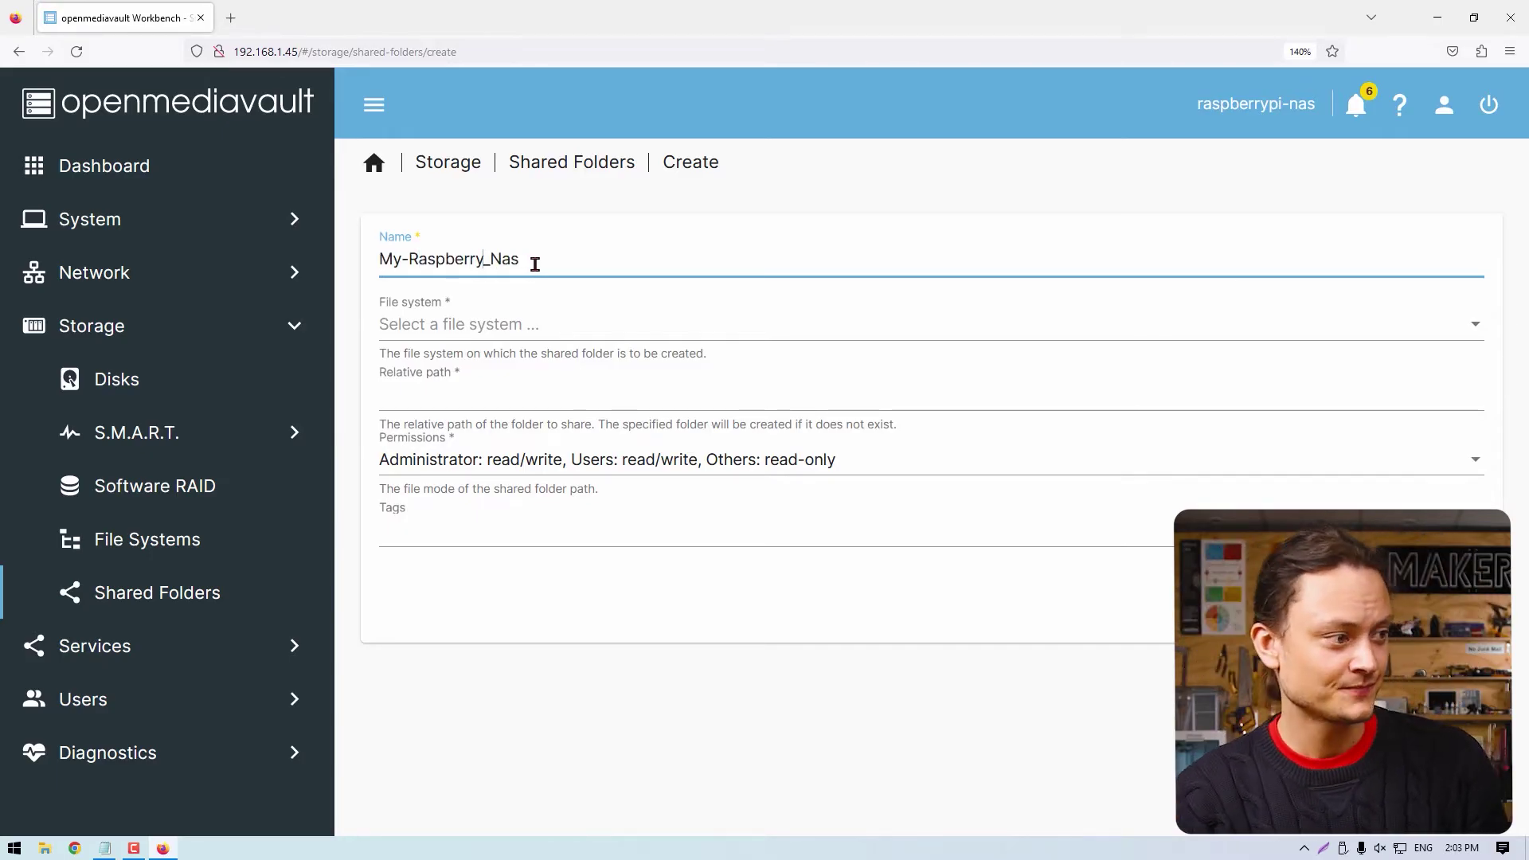
left_click(577, 321)
left_click(550, 326)
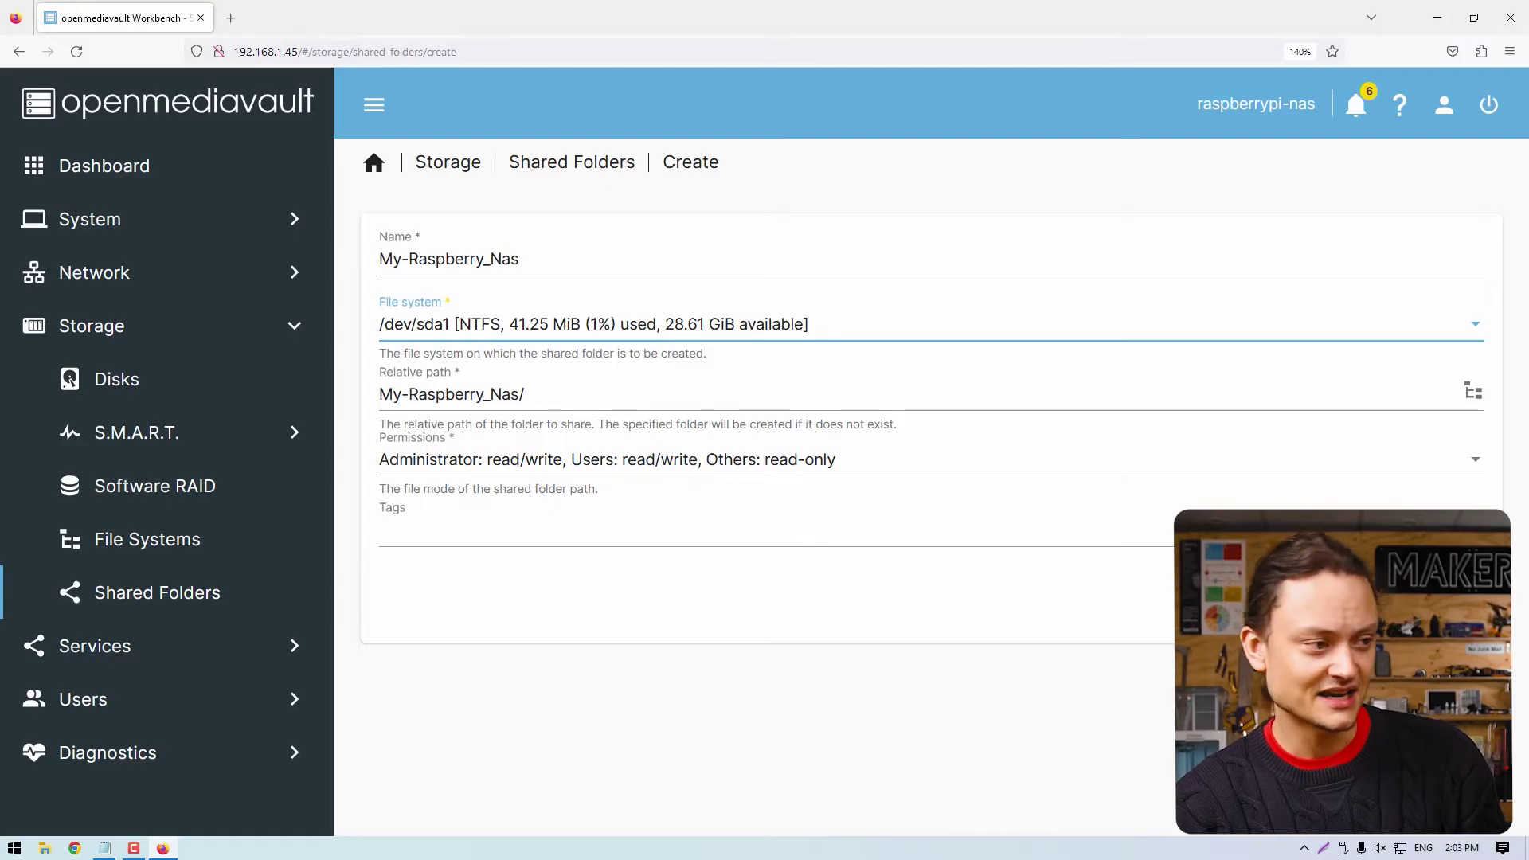
left_click(1449, 605)
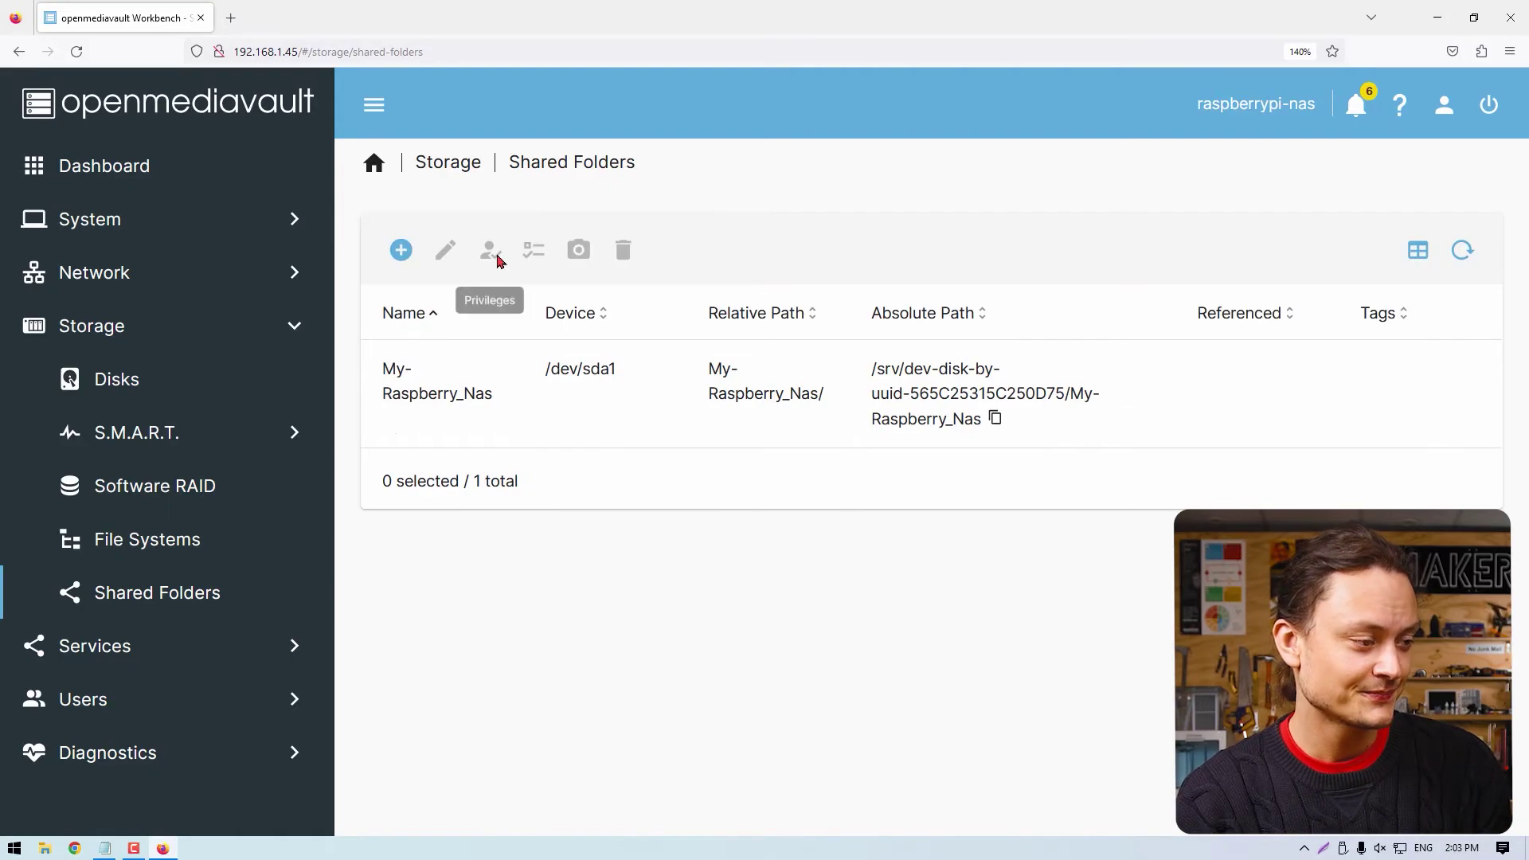
left_click(1484, 199)
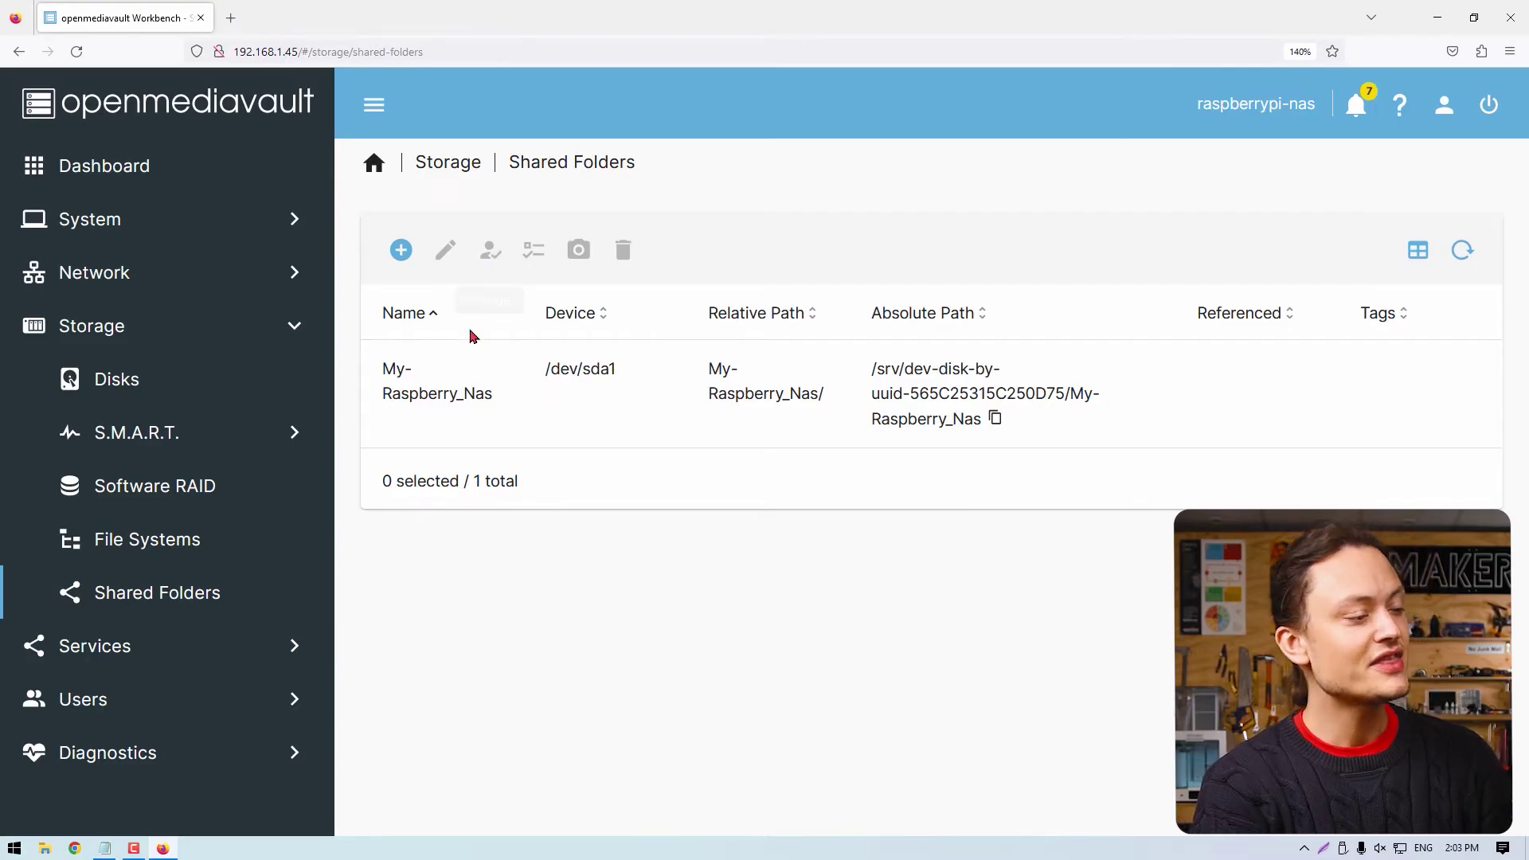
left_click(470, 378)
Grant Read/Write on My-Raspberry_Nas to Computer-1, the pi user and pi group, and save.
left_click(489, 253)
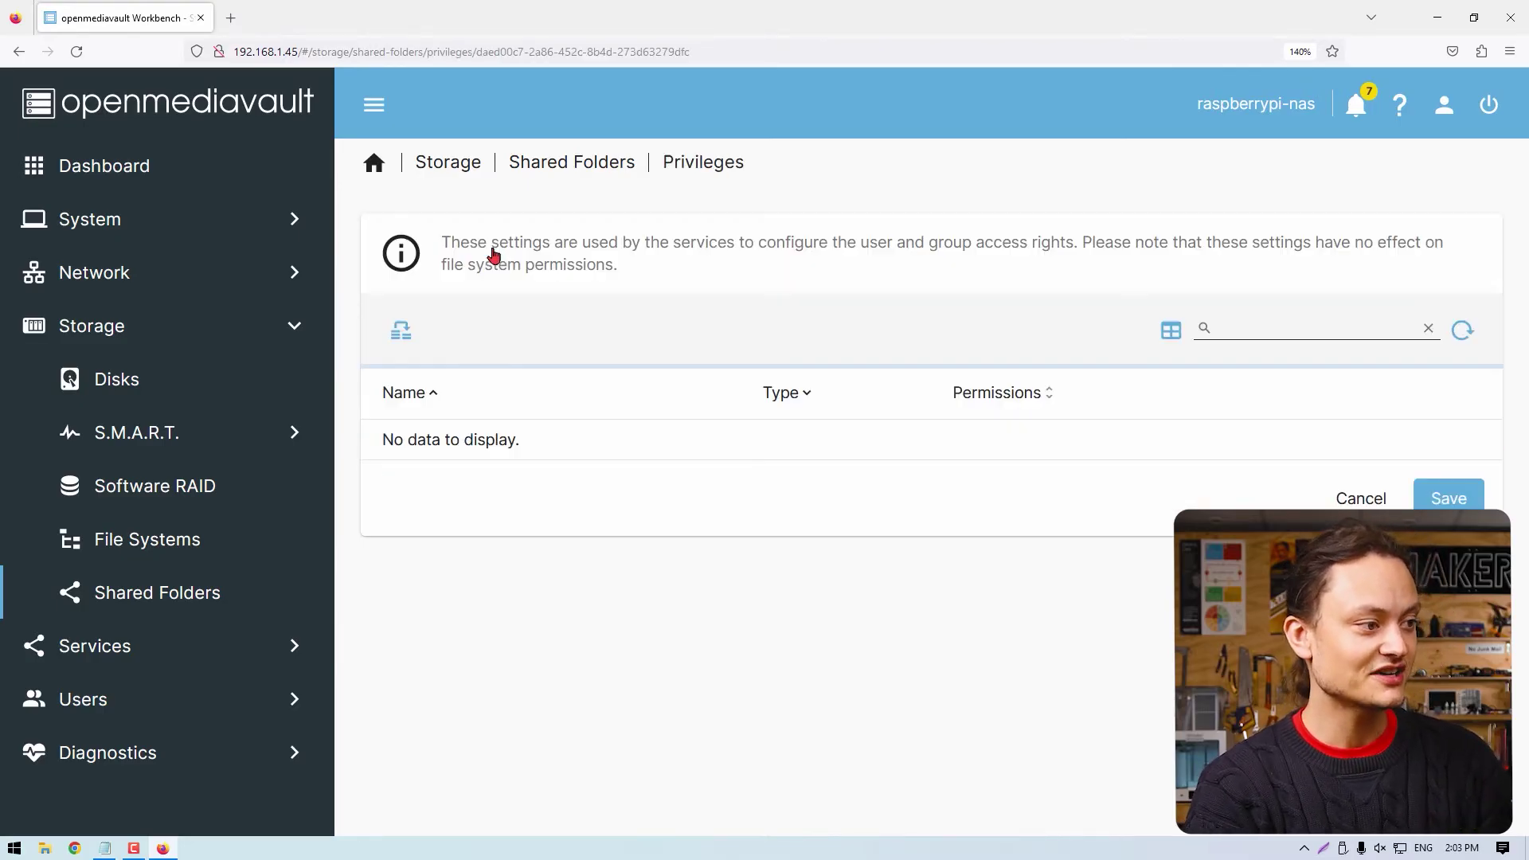
left_click(991, 464)
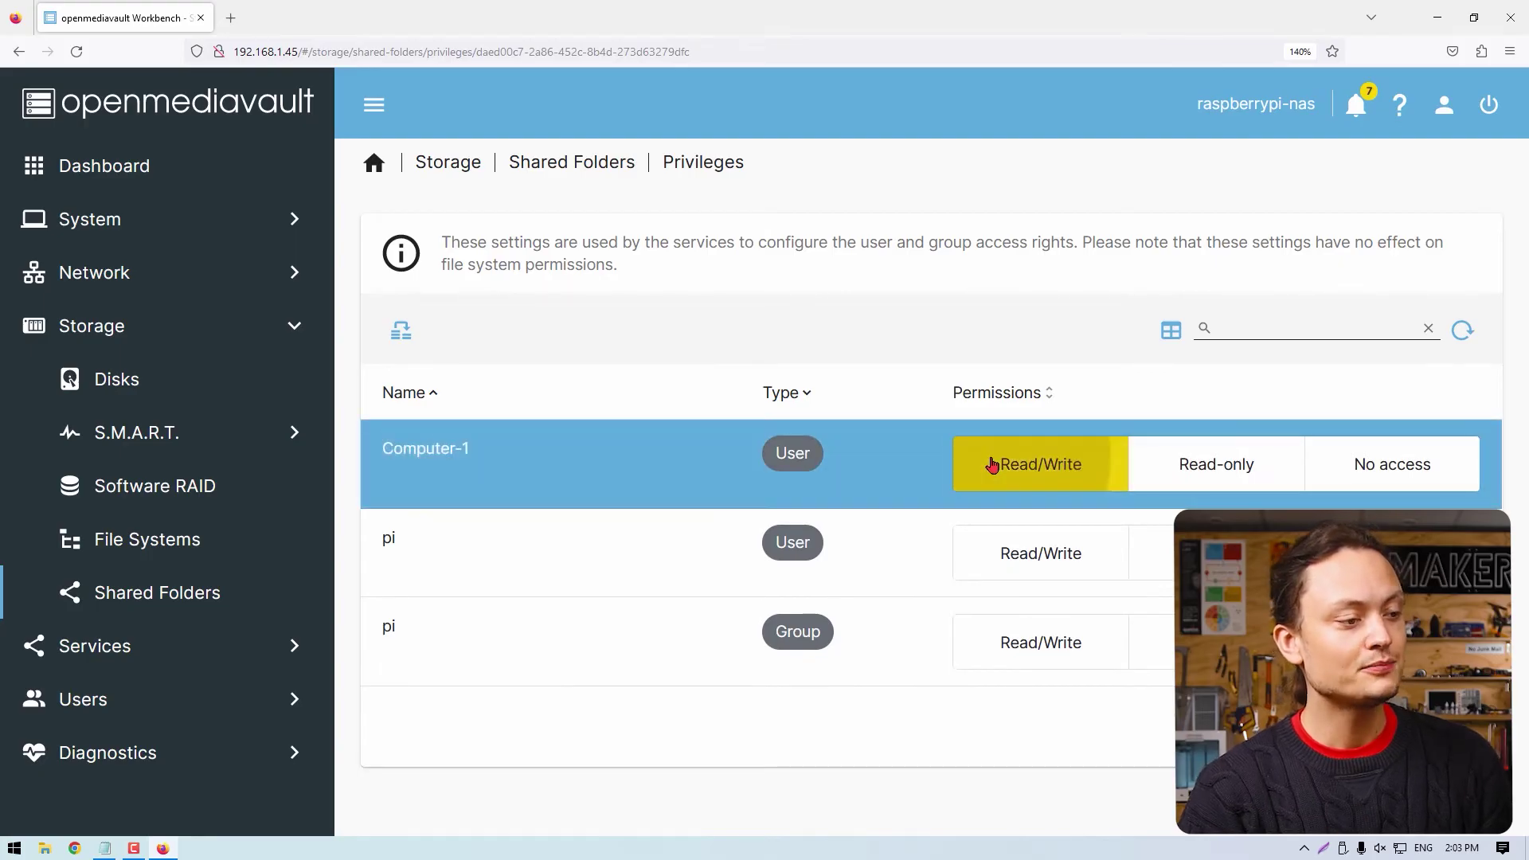
left_click(1059, 552)
left_click(1046, 657)
left_click(1445, 728)
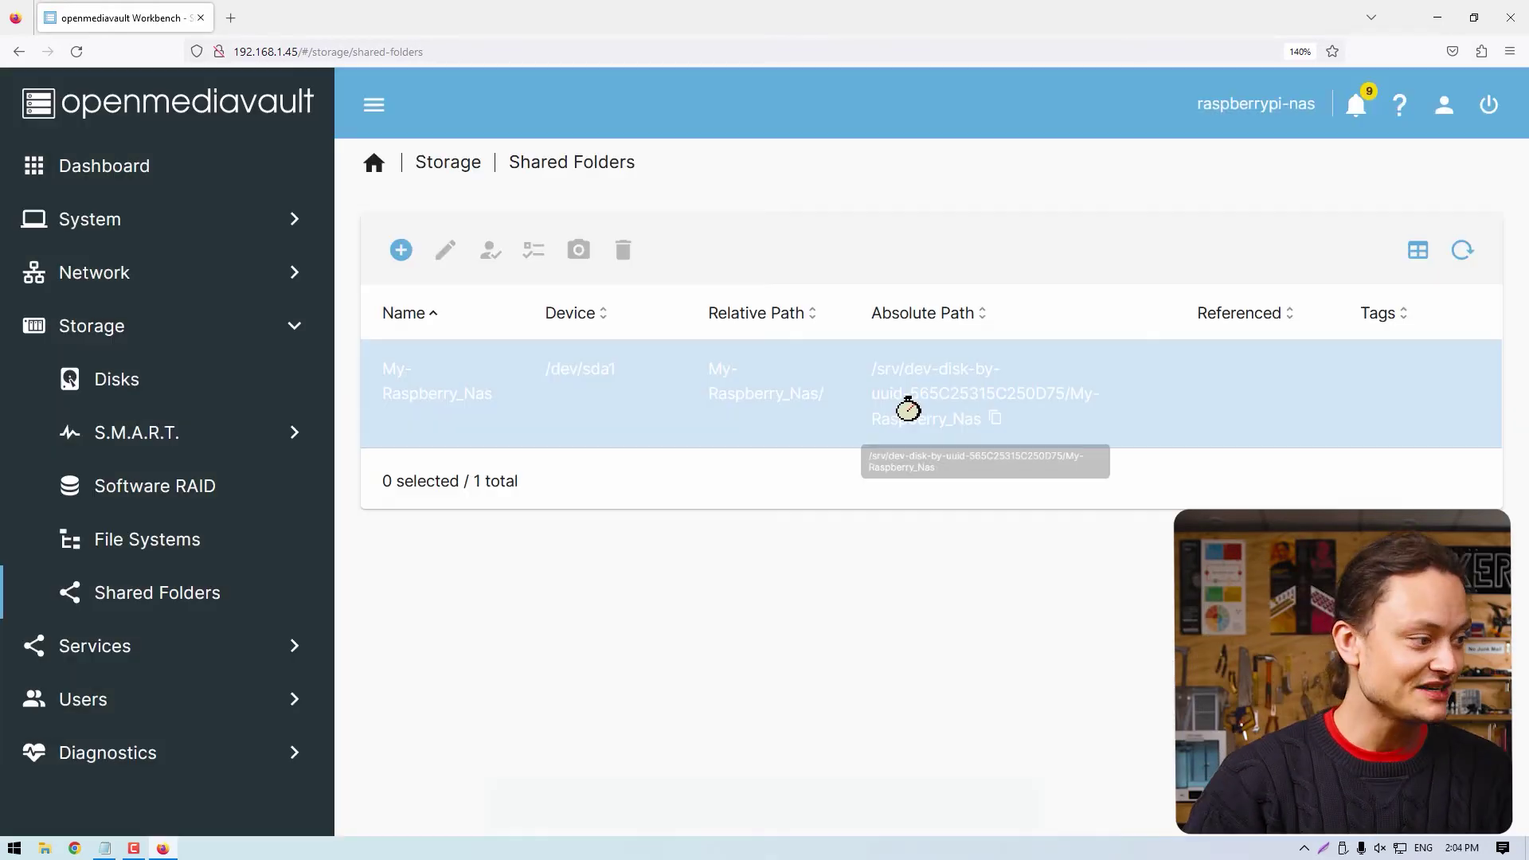
left_click(160, 646)
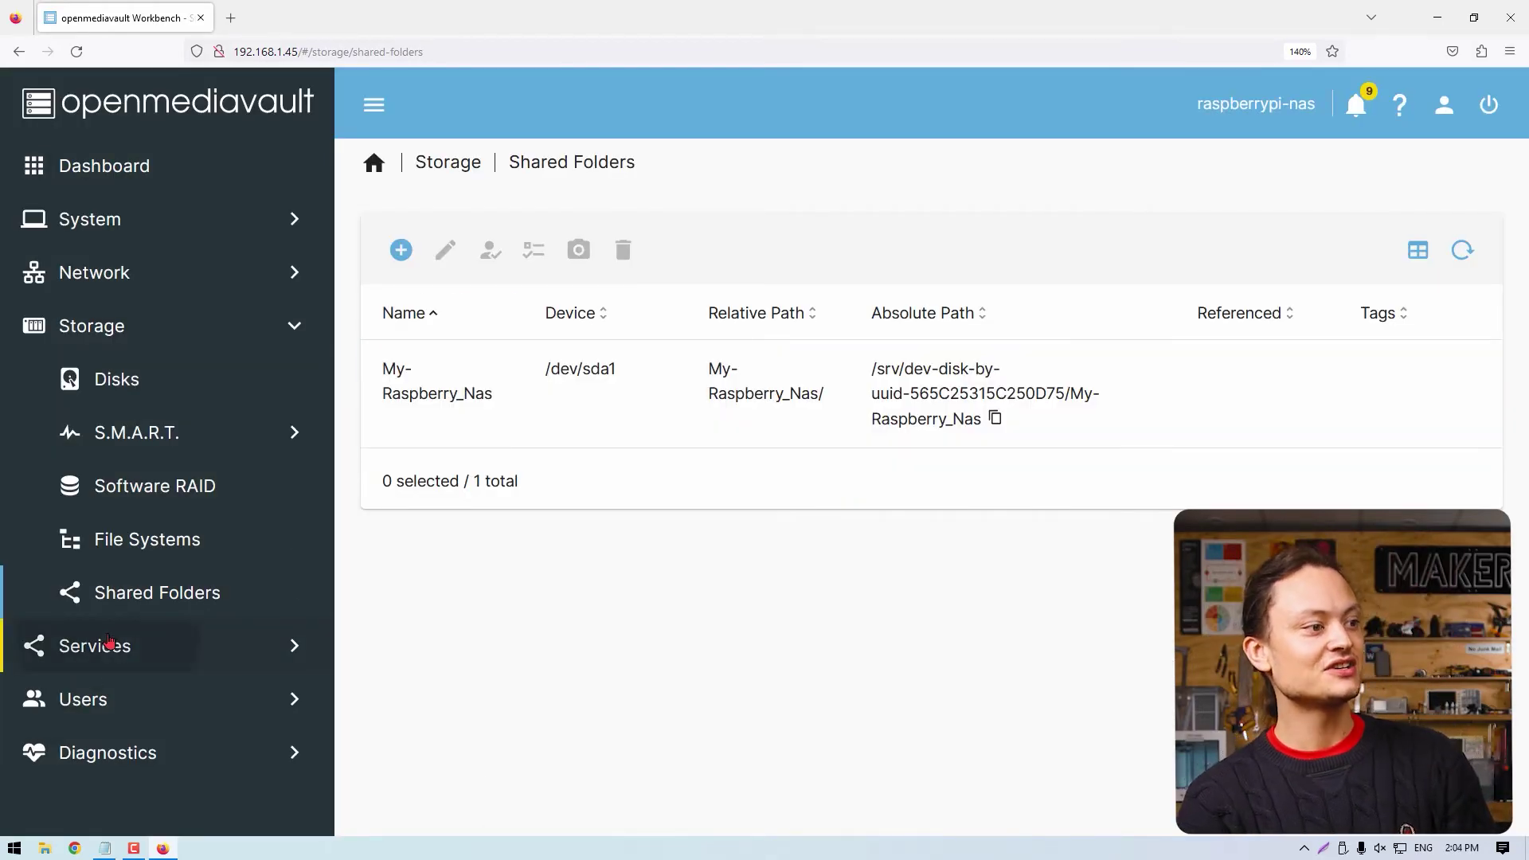
Tick Enabled in the SMB/CIFS Settings, then move to the SMB Shares list.
left_click(173, 598)
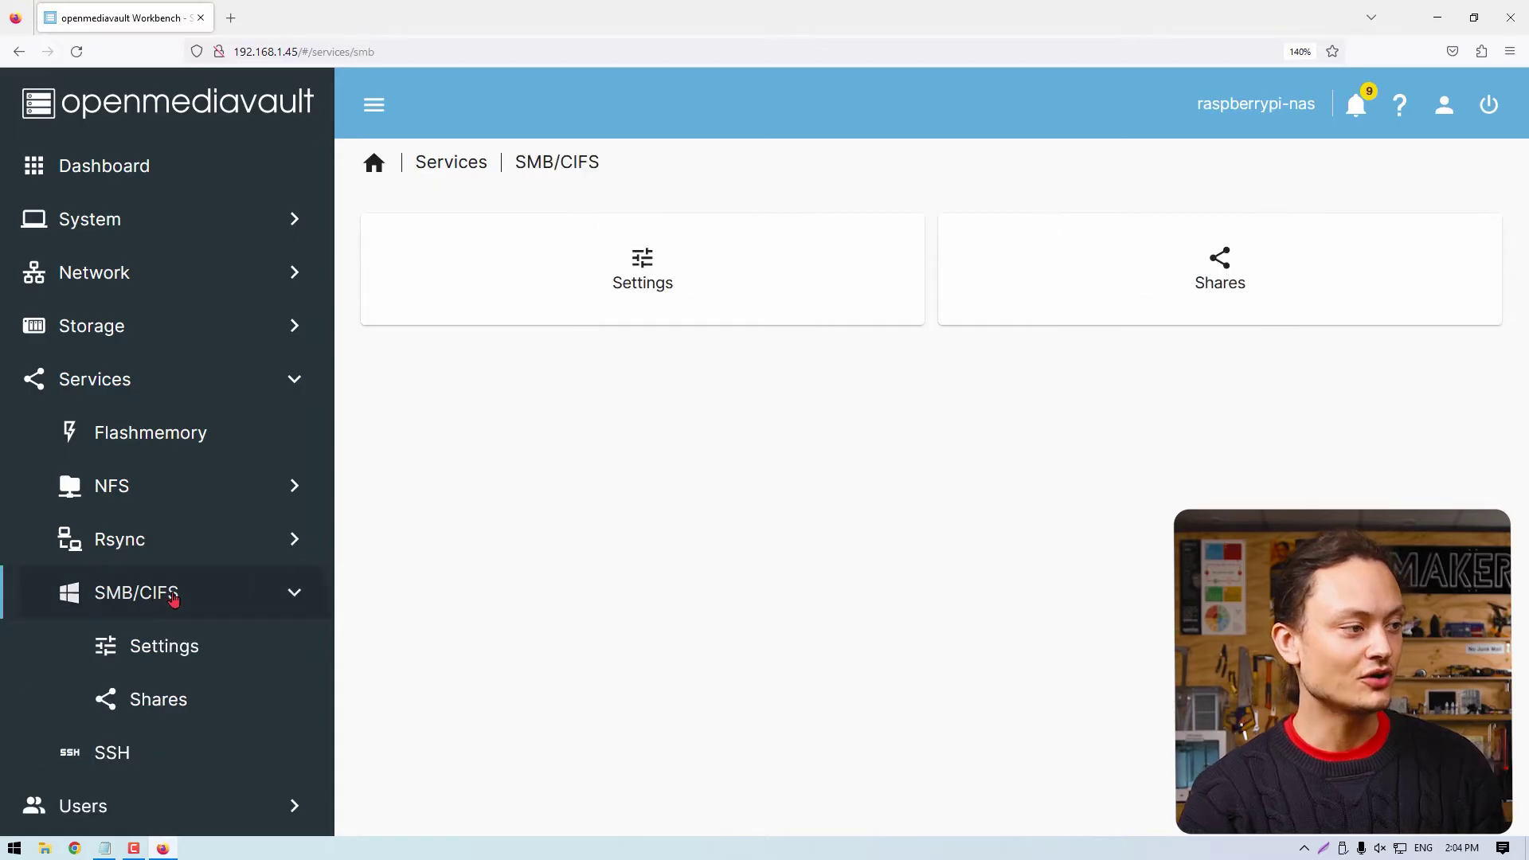
left_click(631, 294)
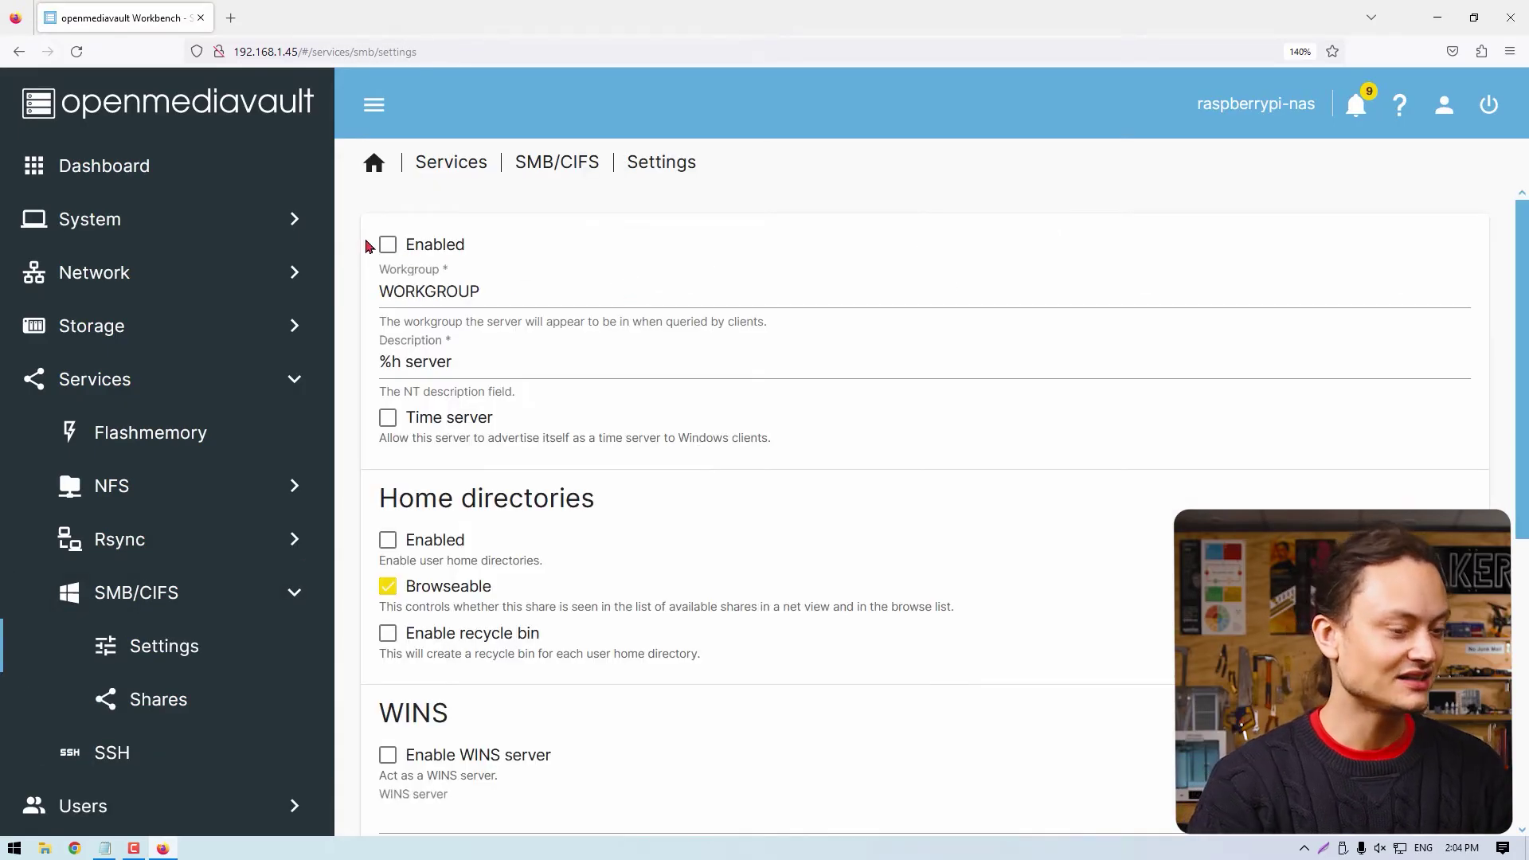
left_click(387, 248)
scroll(893, 578, "down", 5)
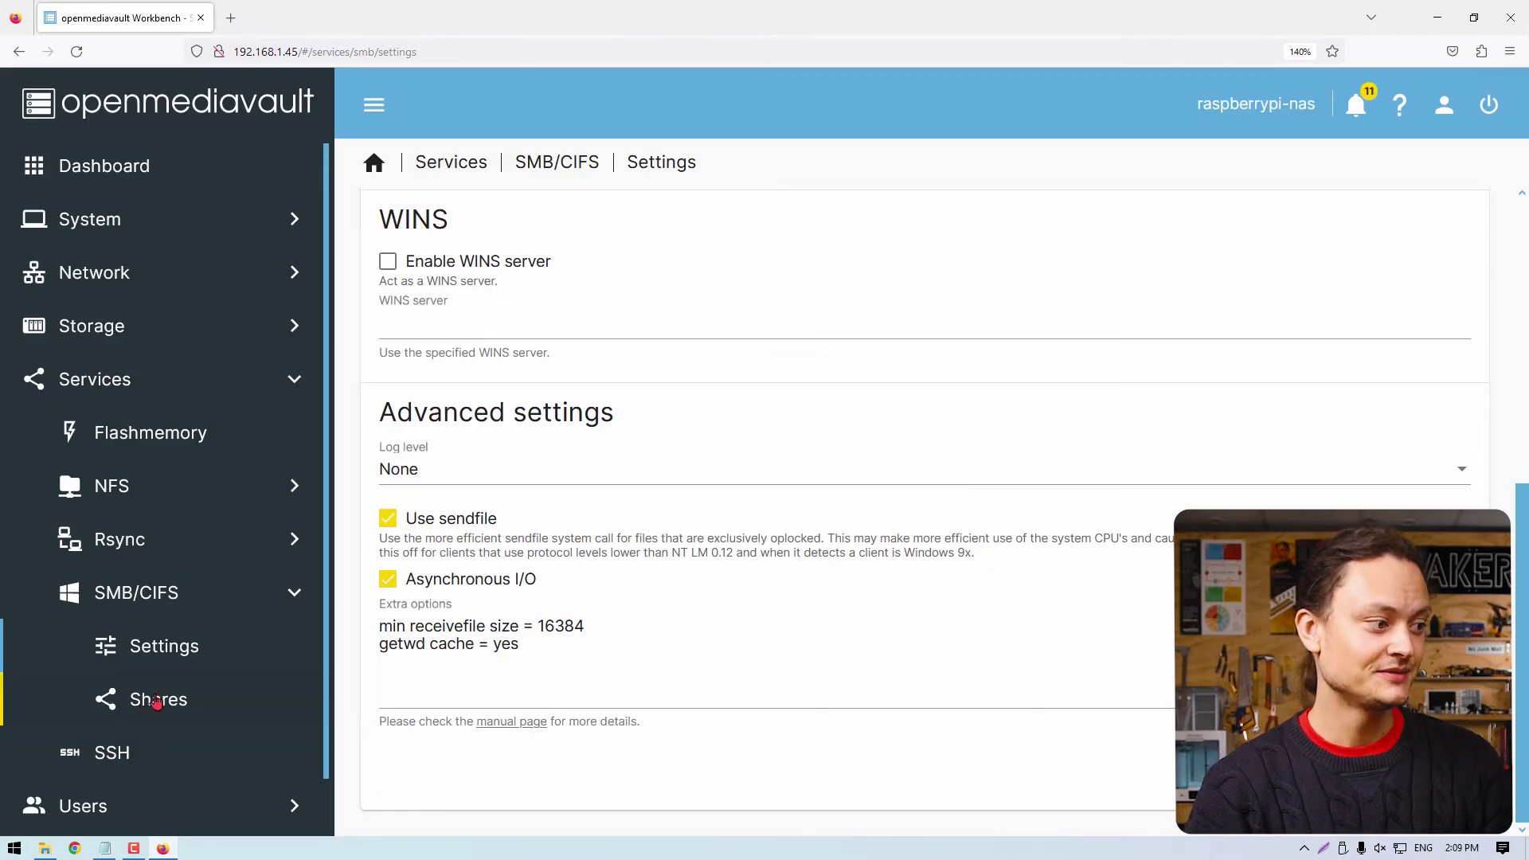
left_click(158, 700)
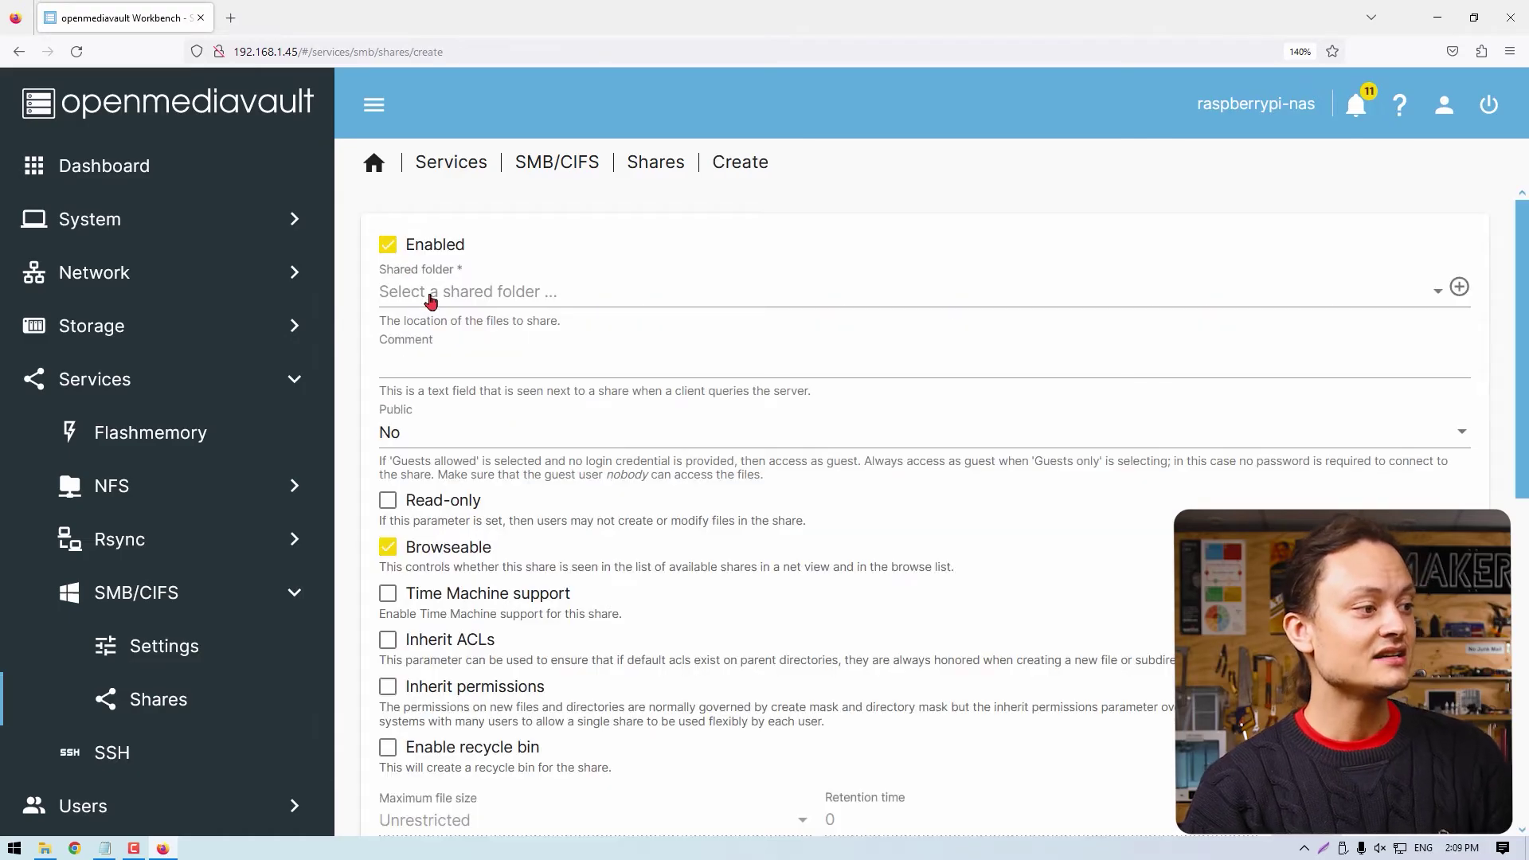
Add an SMB share for My-Raspberry_Nas, save it, and apply the configuration changes.
left_click(430, 301)
left_click(480, 300)
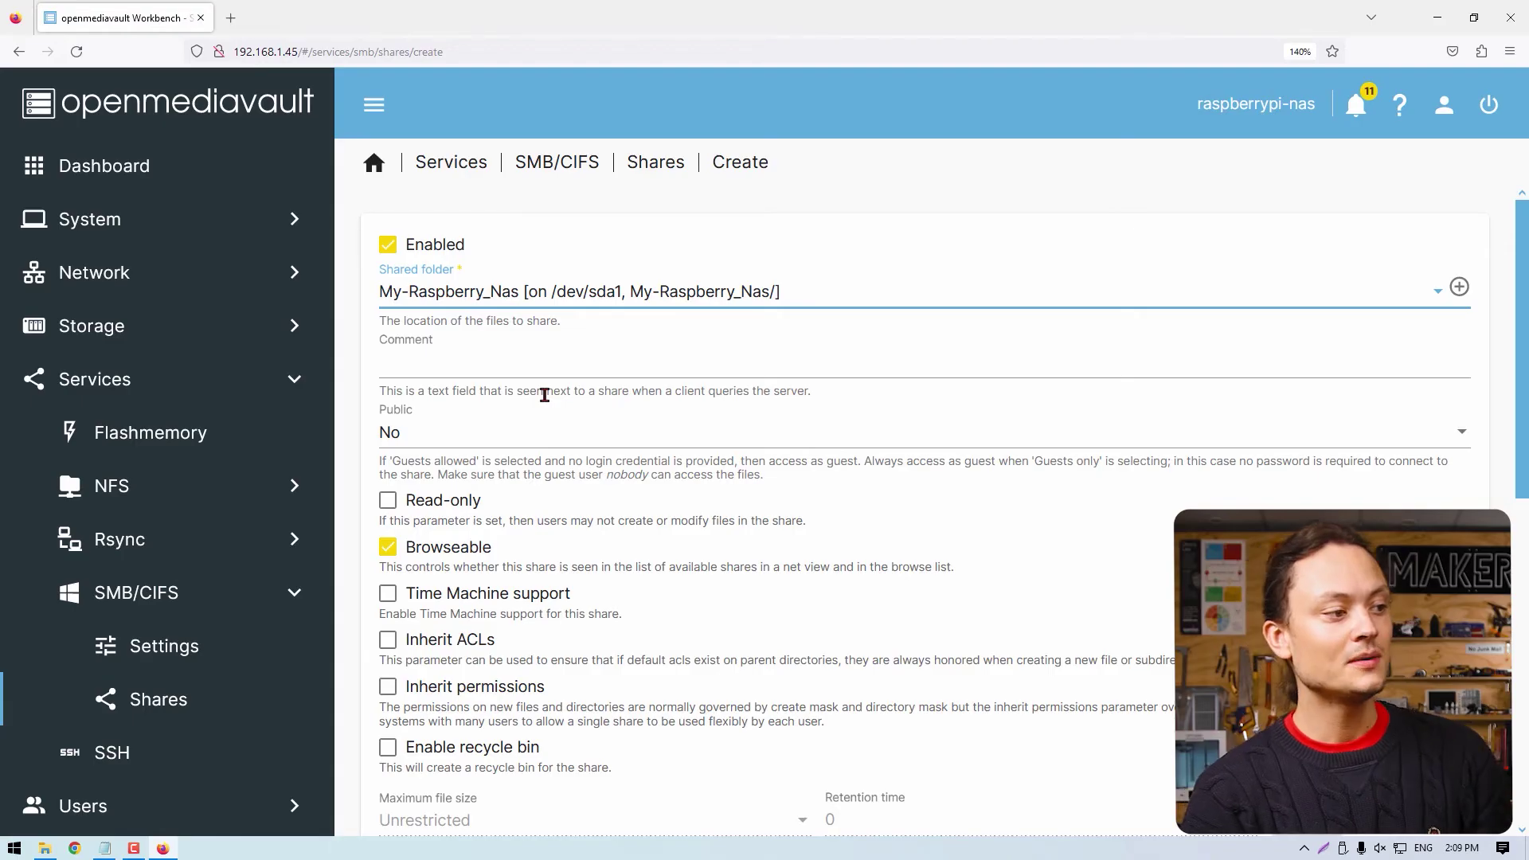
scroll(544, 396, "down", 10)
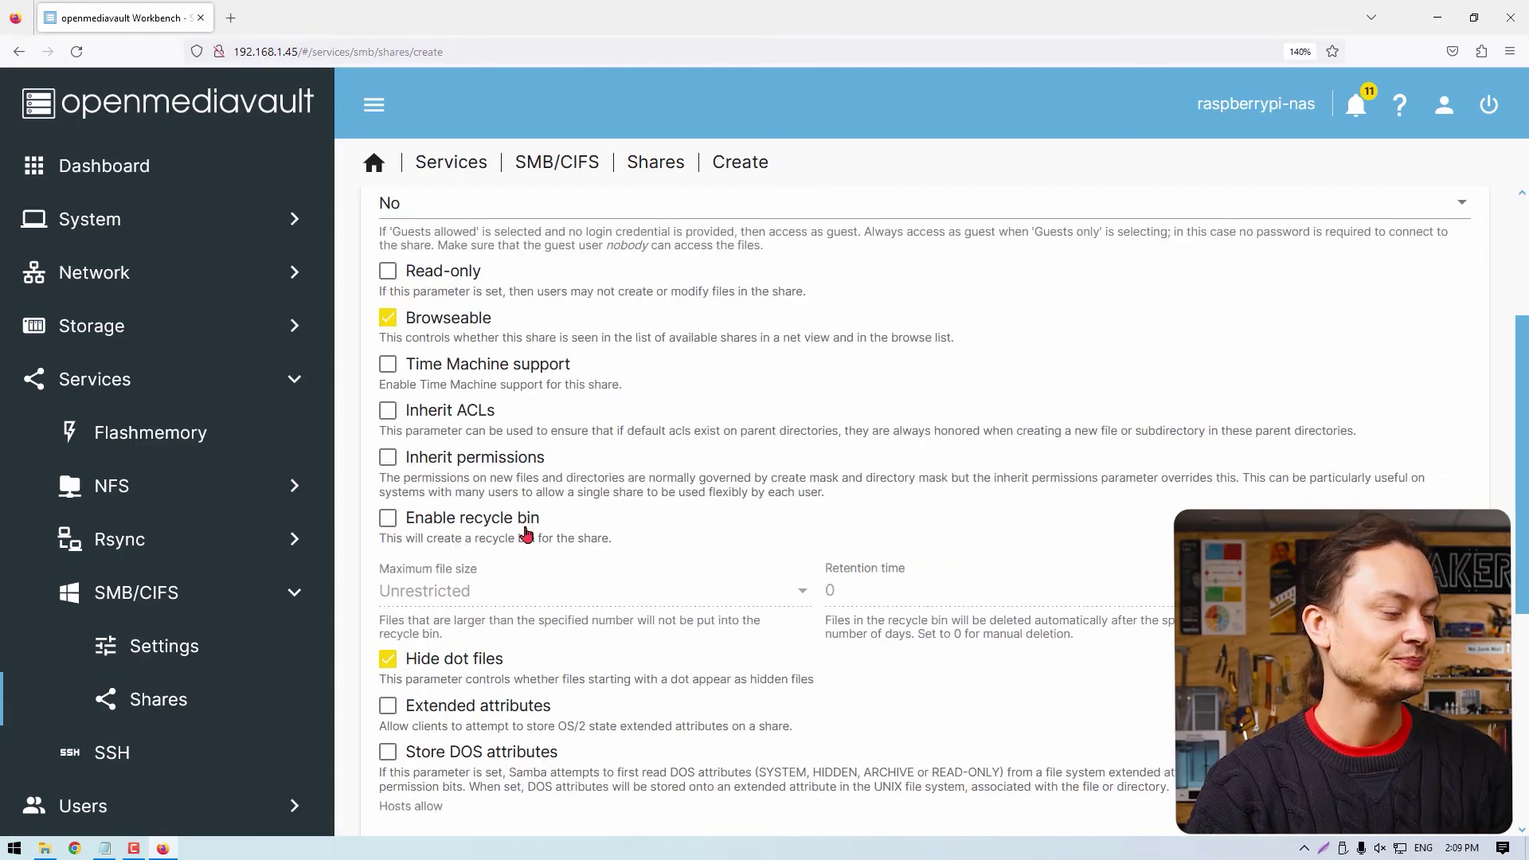
scroll(517, 542, "down", 1)
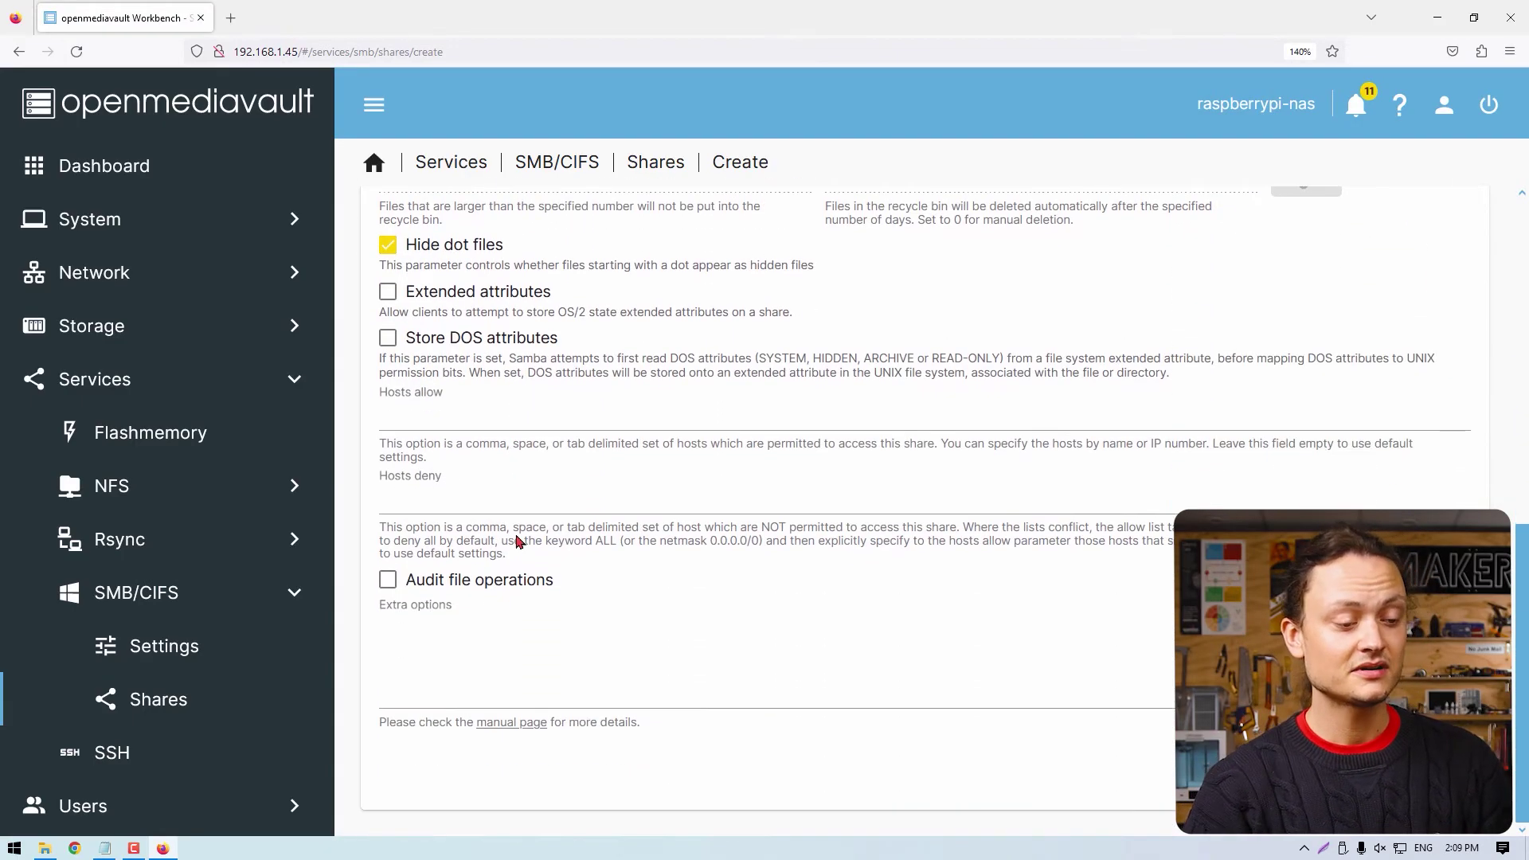
left_click(1444, 768)
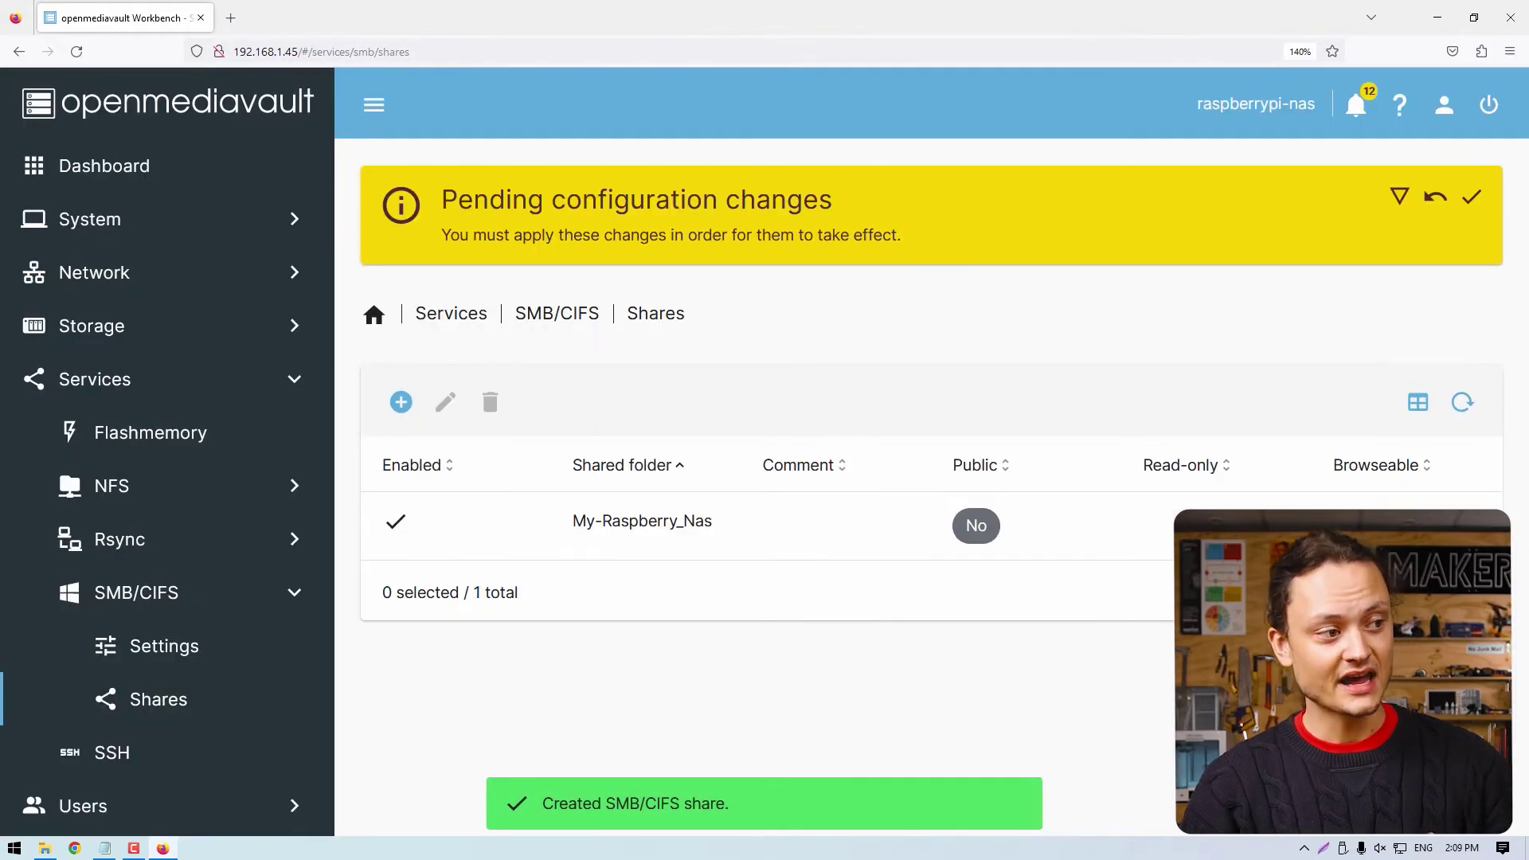
left_click(1472, 201)
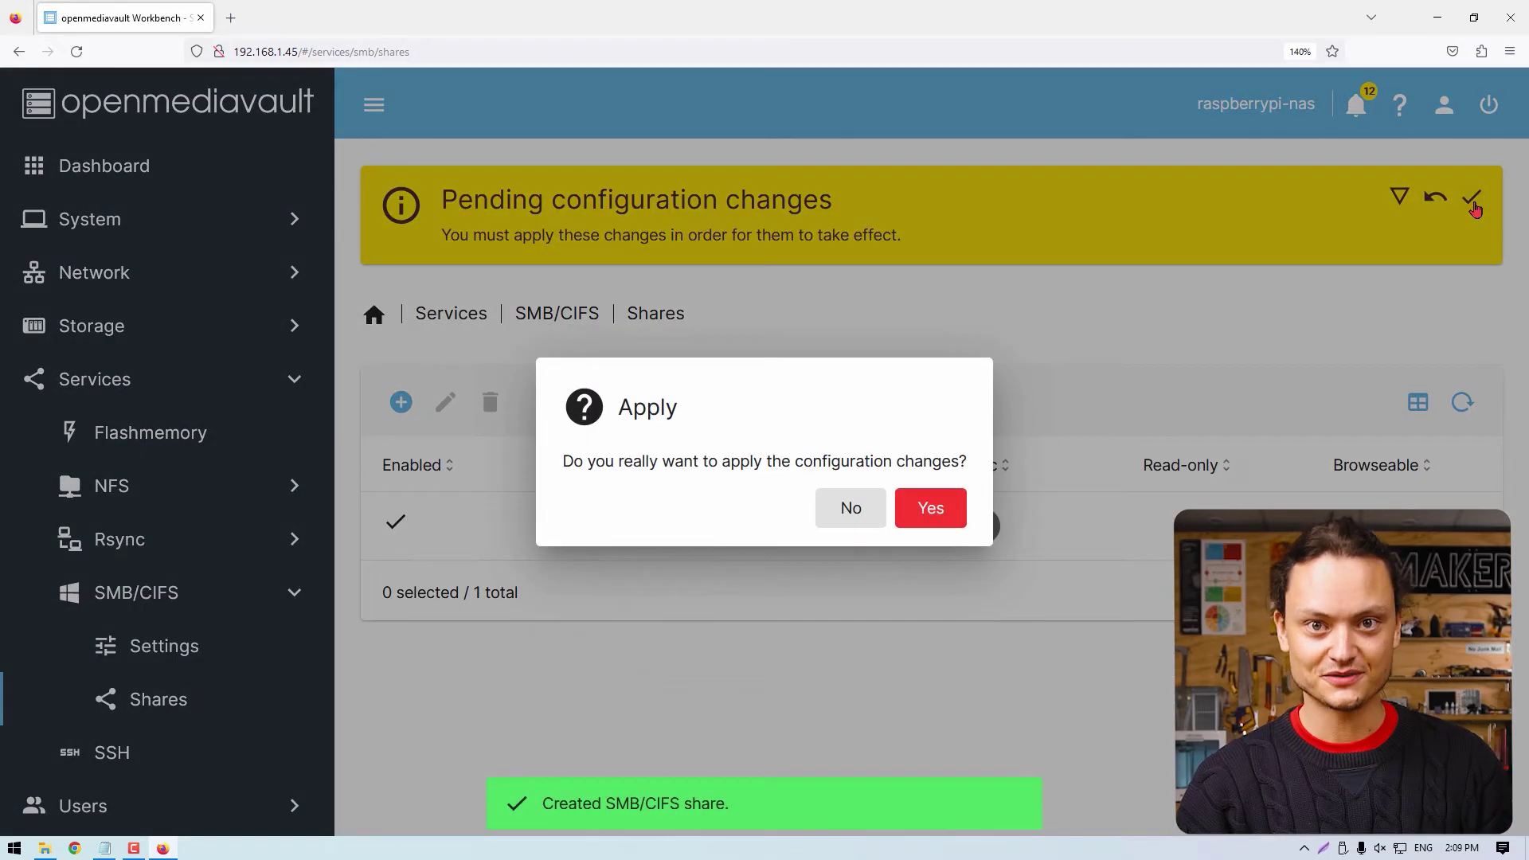
left_click(931, 510)
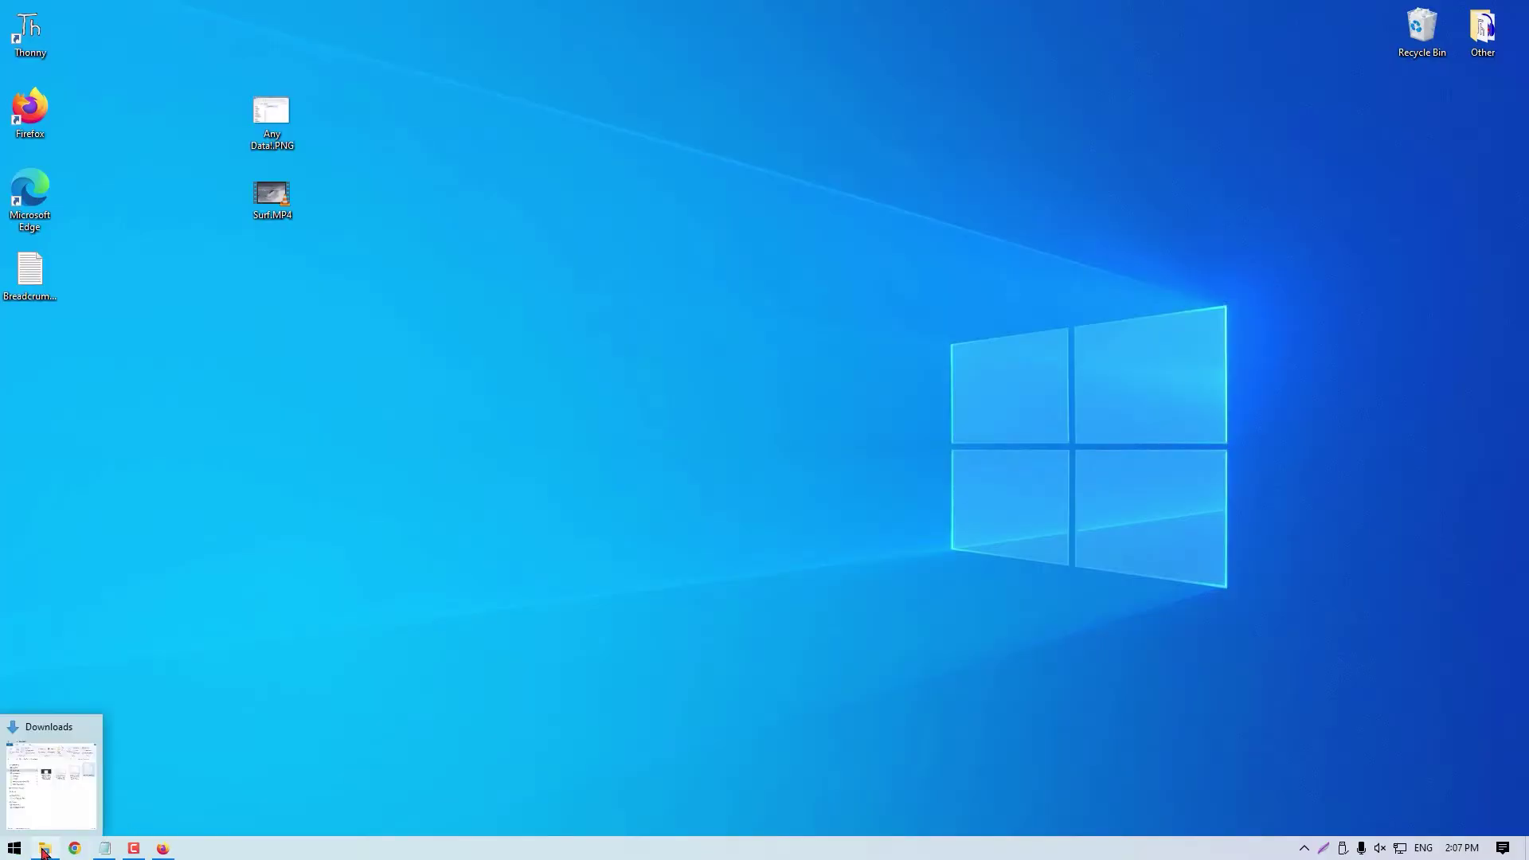
Bring File Explorer back up, move it to the top-left, and show the Desktop folder.
left_click(45, 847)
left_click_drag(938, 99, 228, 2)
left_click(67, 193)
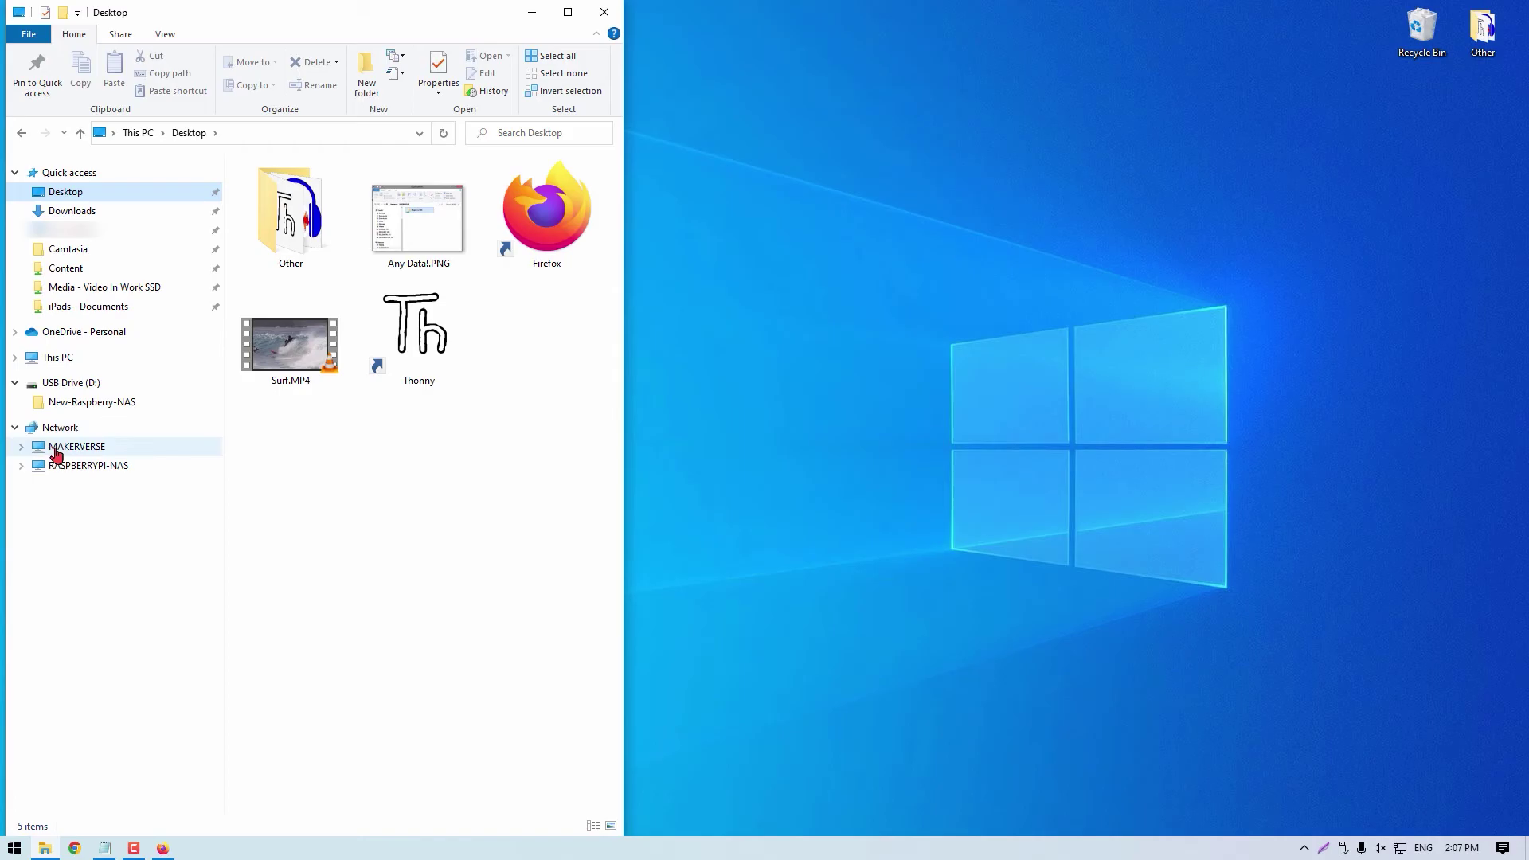
Expand RASPBERRYPI-NAS under Network and sign in with the NAS user's name and password.
right_click(92, 471)
left_click(115, 481)
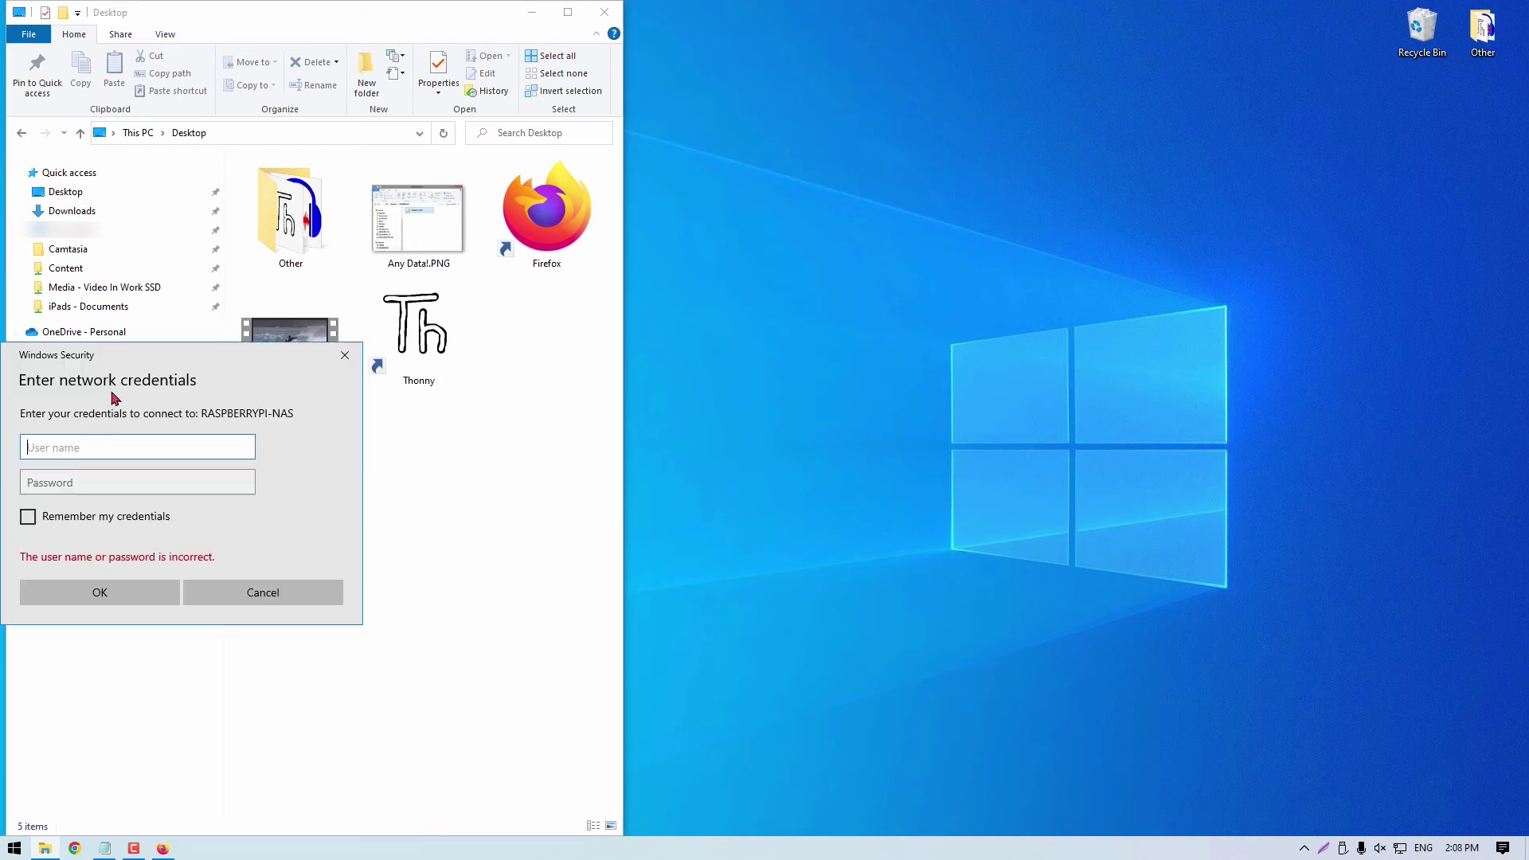
left_click_drag(221, 358, 869, 133)
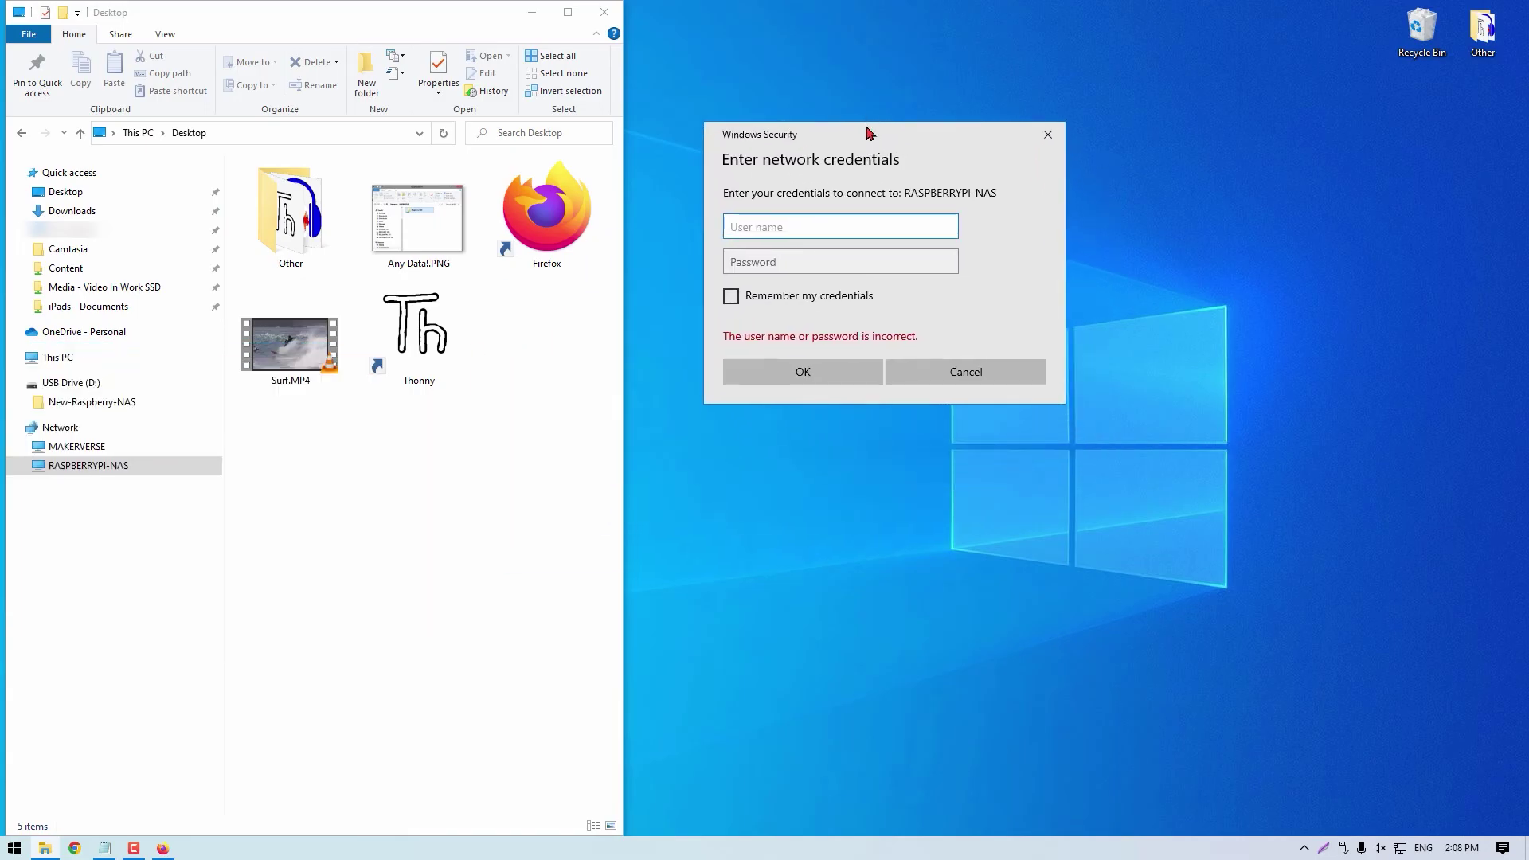
type("1")
key("Tab")
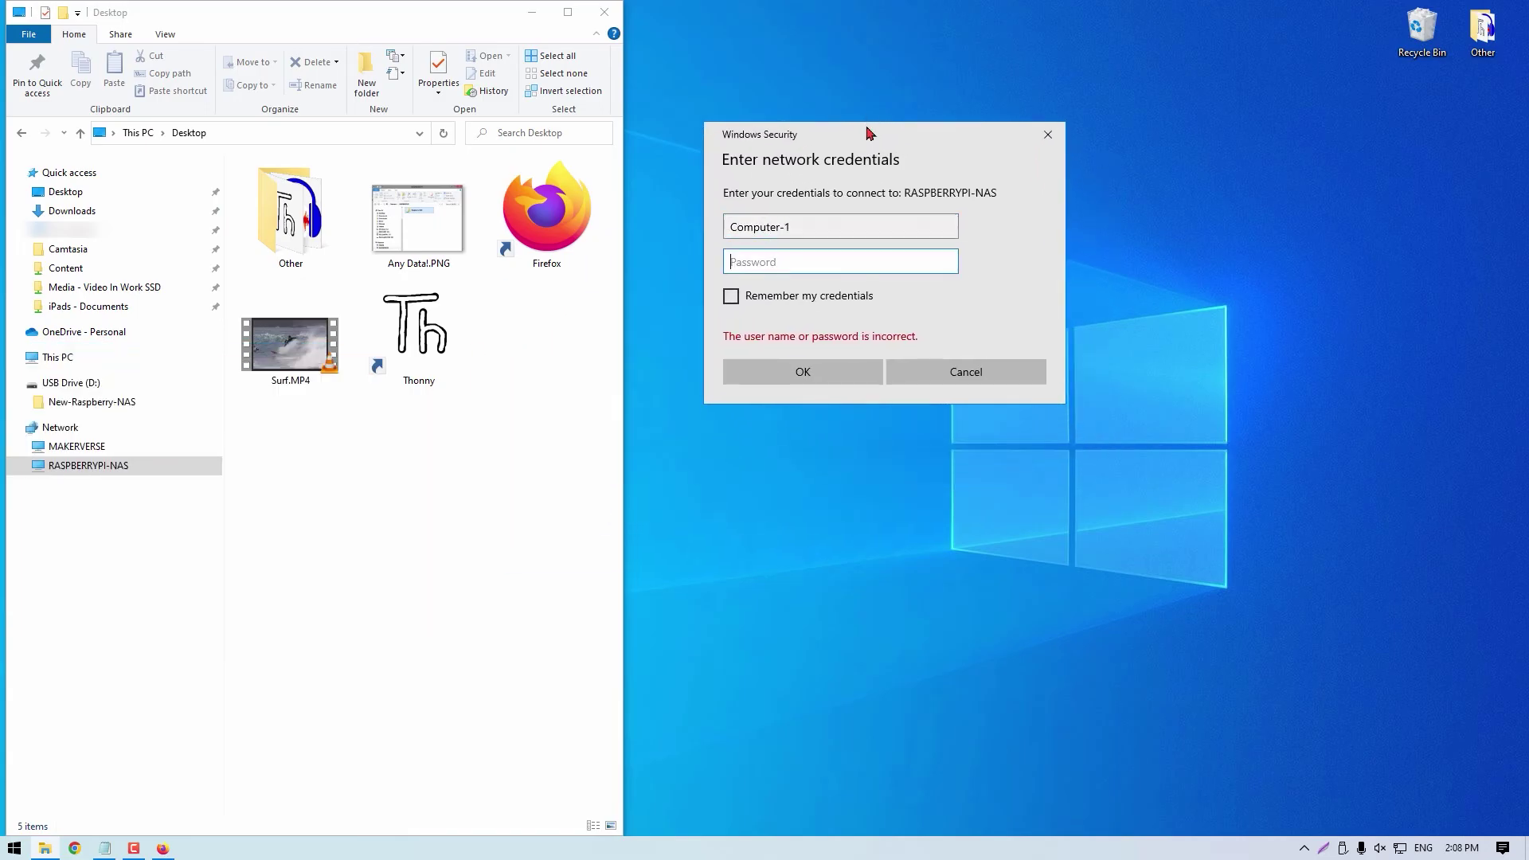
type("1")
key("Return")
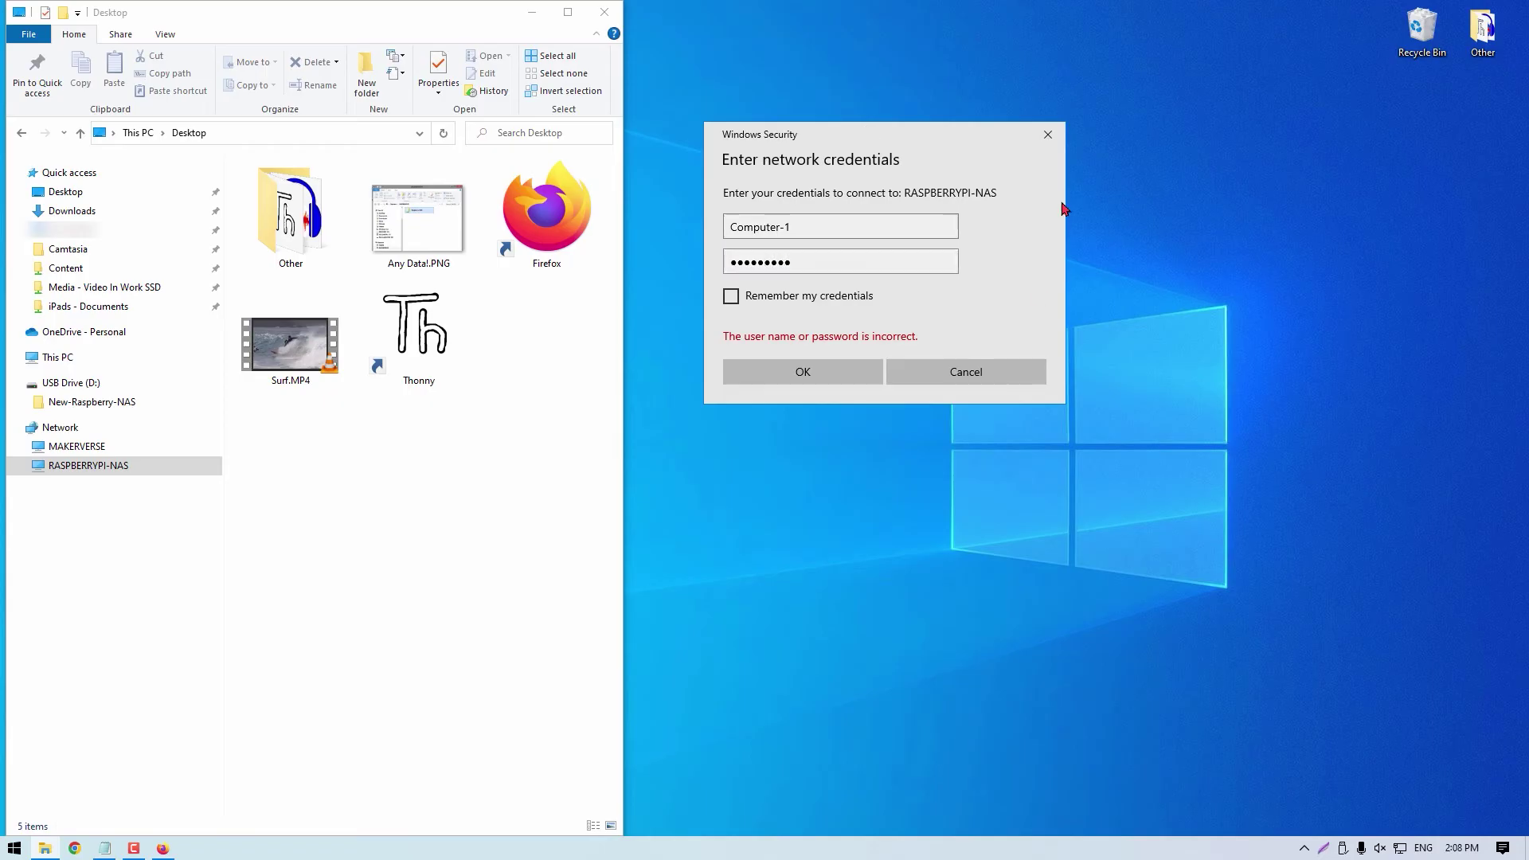
left_click(820, 374)
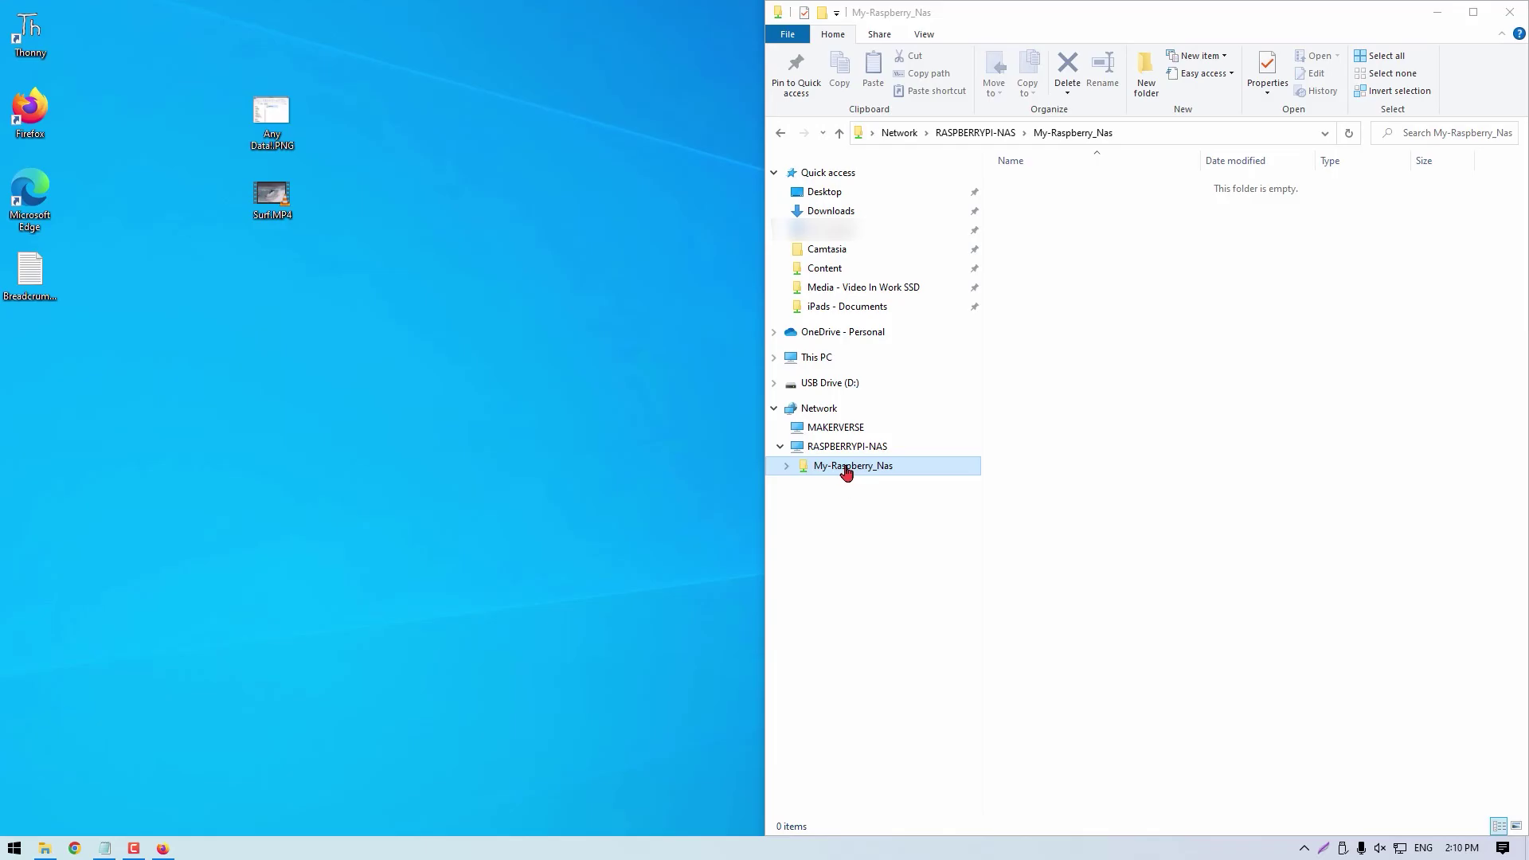
Drag Any Data!.PNG and Surf.MP4 into My-Raspberry_Nas, then play Surf.MP4 from the share in VLC.
left_click_drag(267, 119, 1095, 262)
left_click_drag(272, 195, 1162, 250)
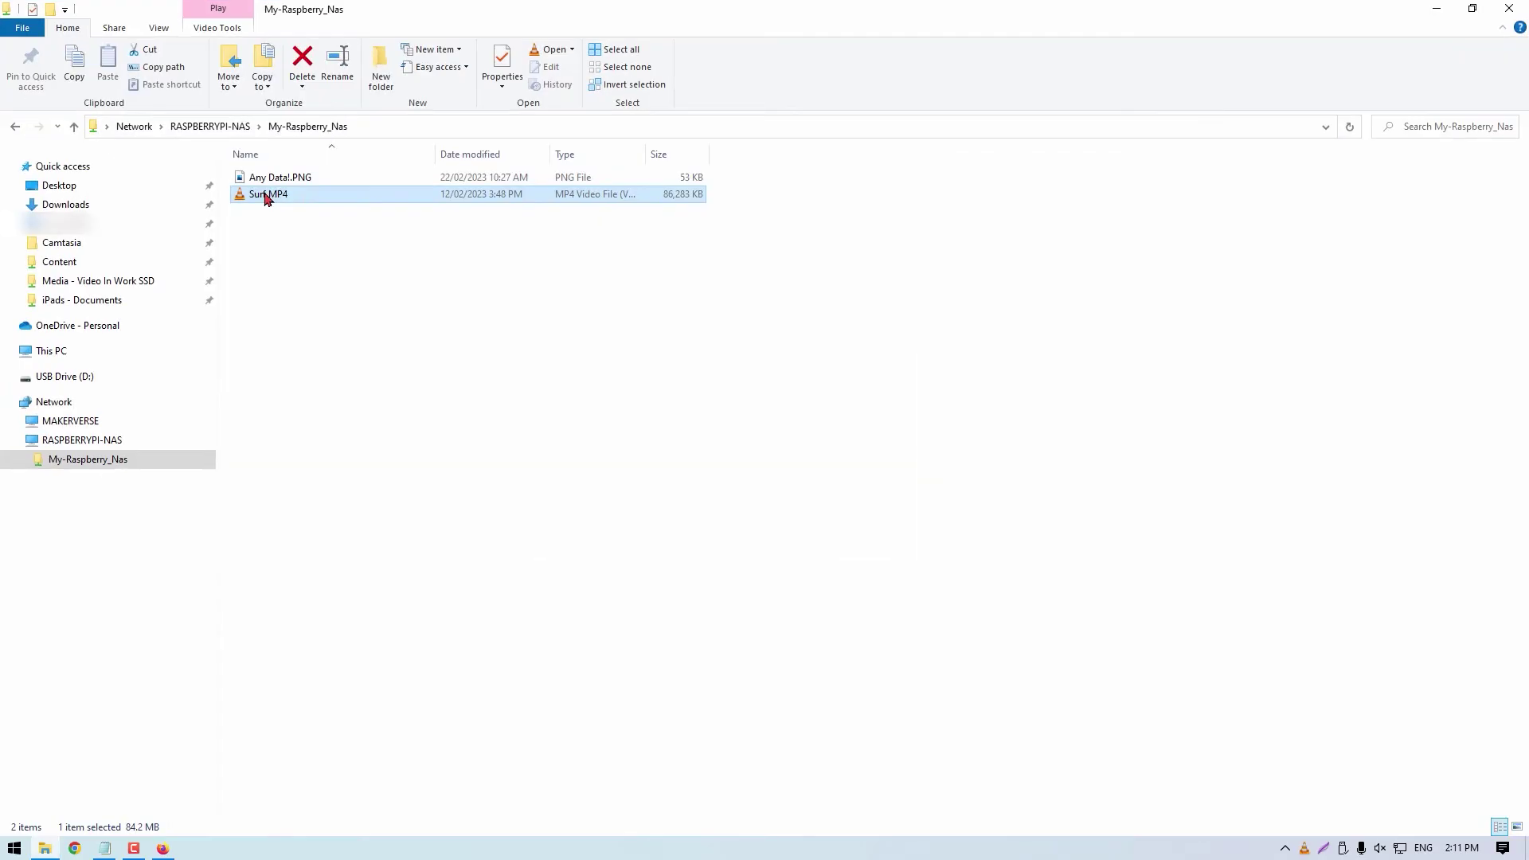
double_click(266, 196)
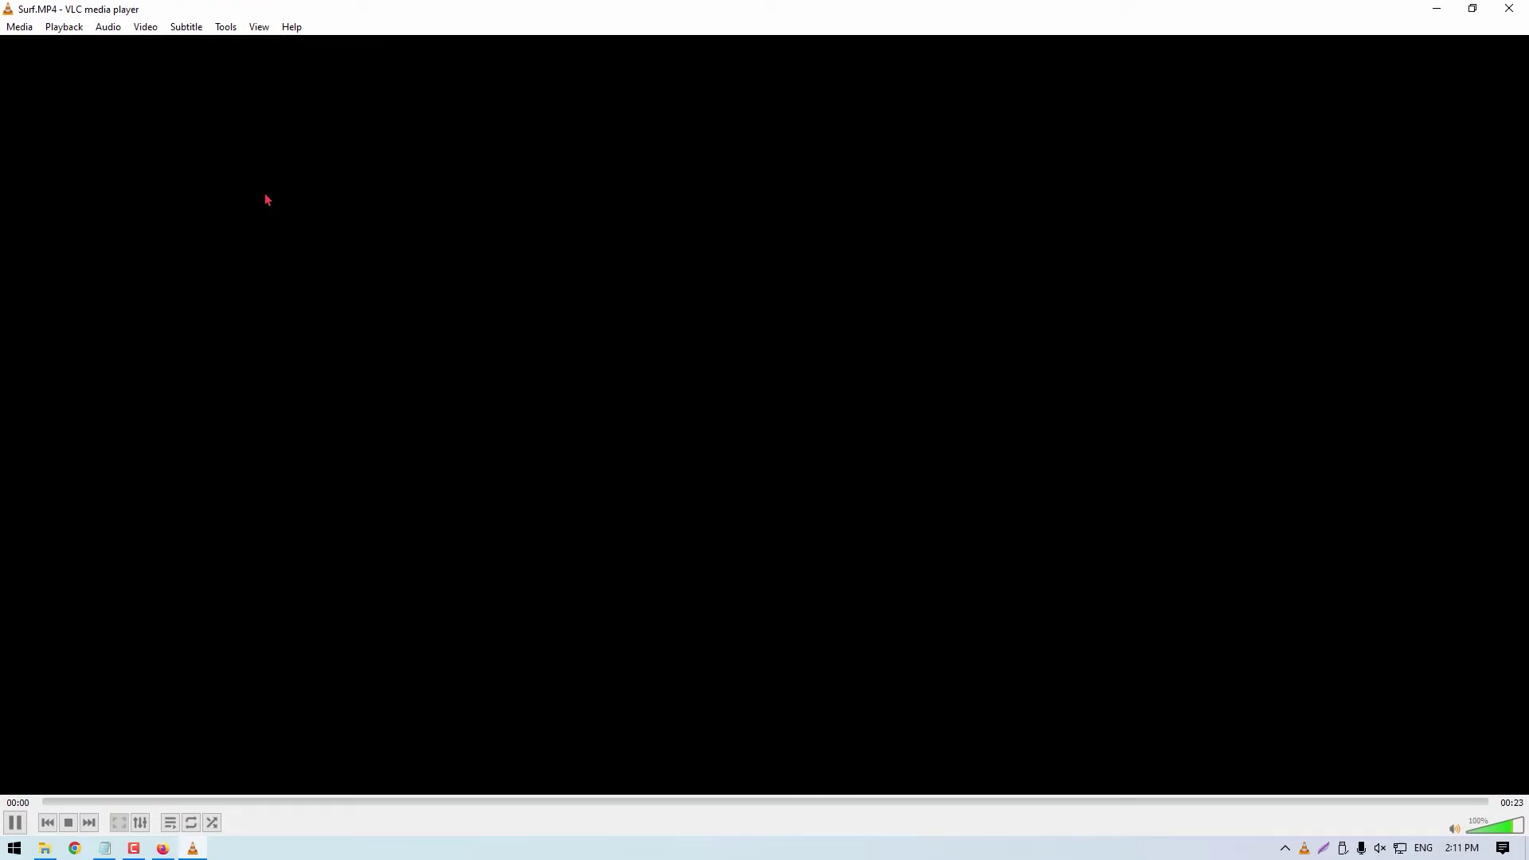